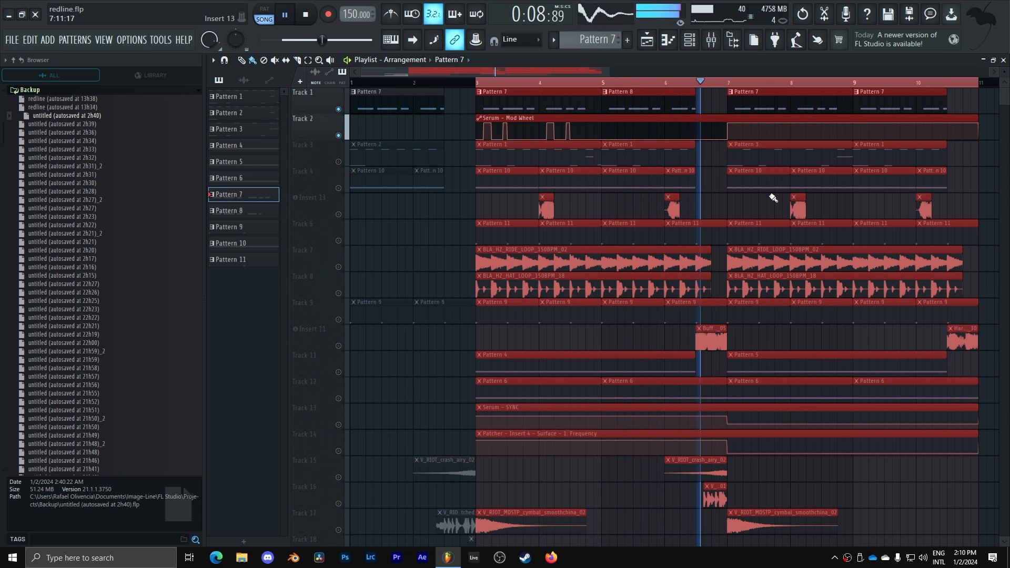
Stop playback, open the Track 1 Pattern 7 clip's notes in the piano roll, and show the channel rack.
key(space)
double_click(545, 108)
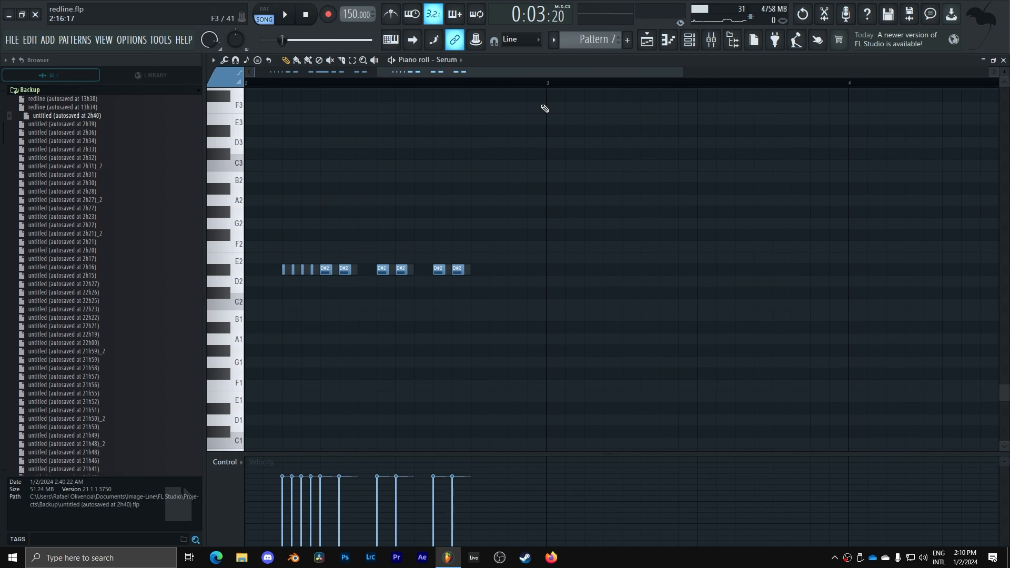
click(689, 40)
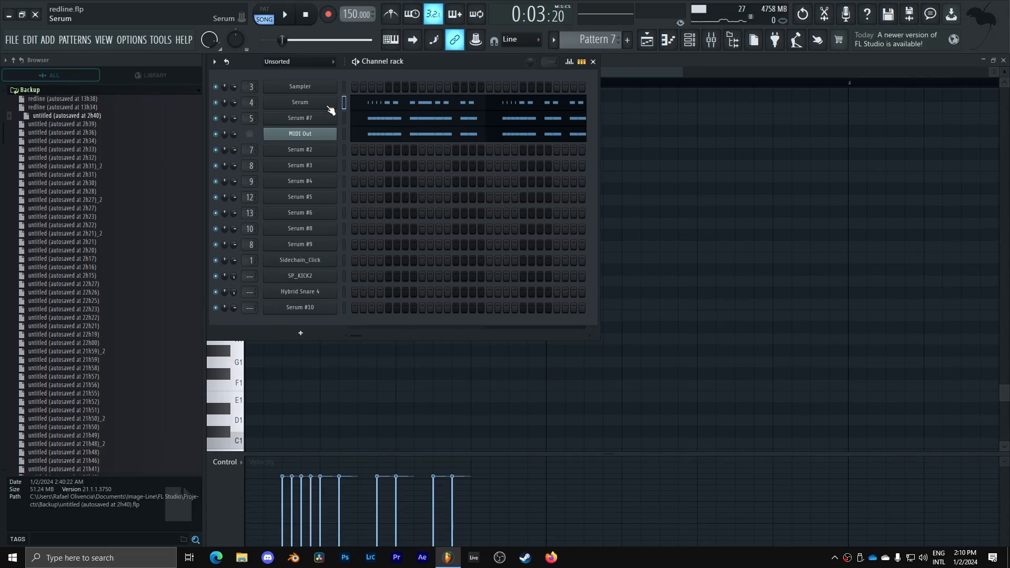
Open the Serum channel's synth and examine its bass patch, including the oscillators and the effects page.
click(327, 105)
drag(528, 270, 718, 136)
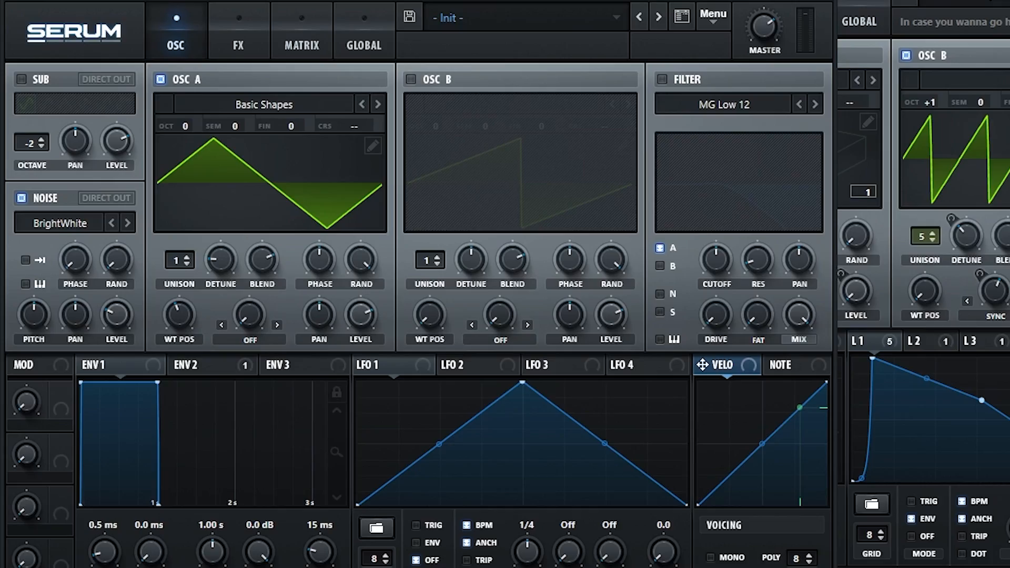
drag(360, 103, 628, 114)
click(421, 113)
drag(467, 112, 293, 103)
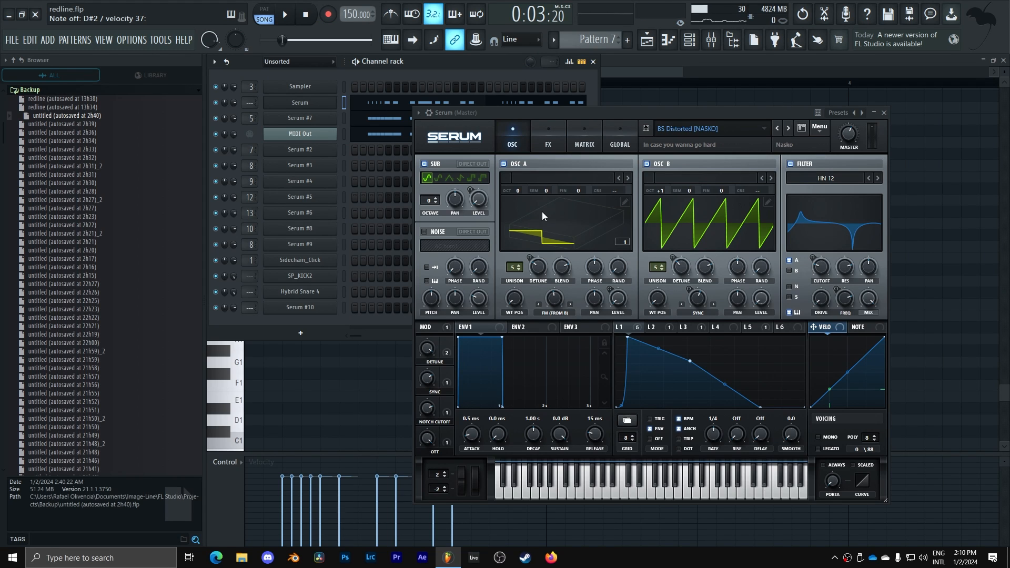
click(548, 137)
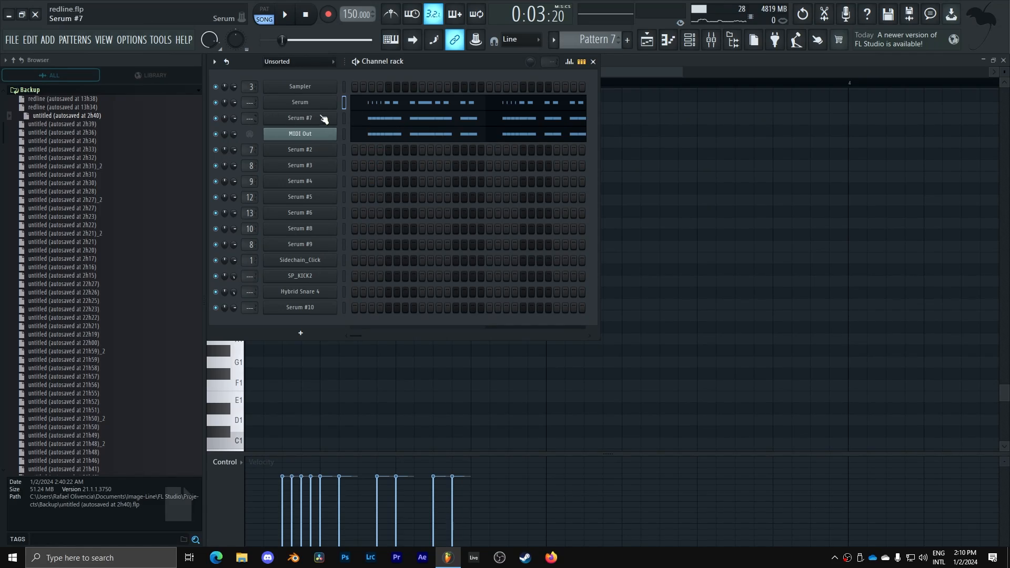
Select the Serum #7 channel and audition Pattern 7 on its own in pattern mode.
click(345, 118)
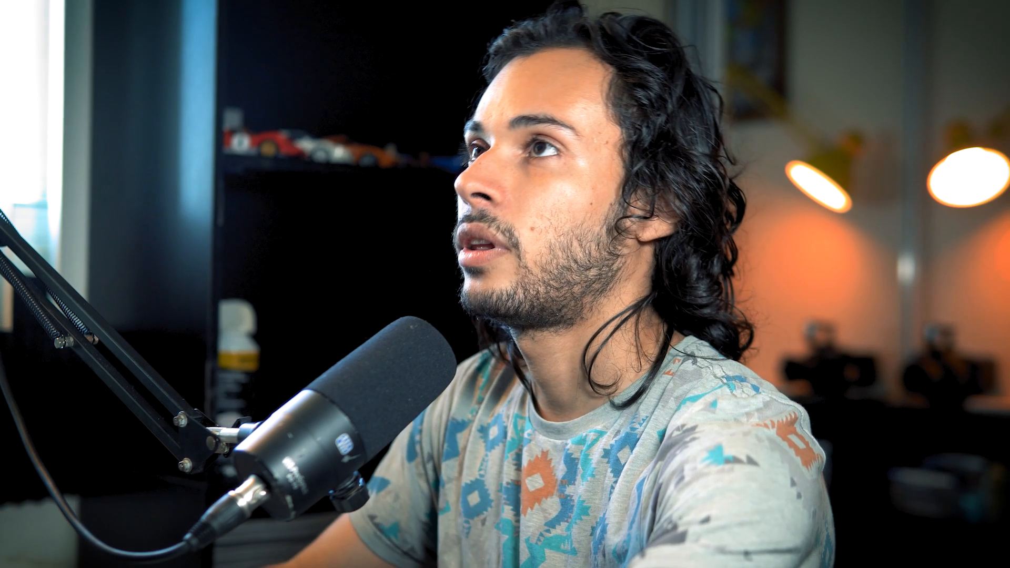
click(289, 15)
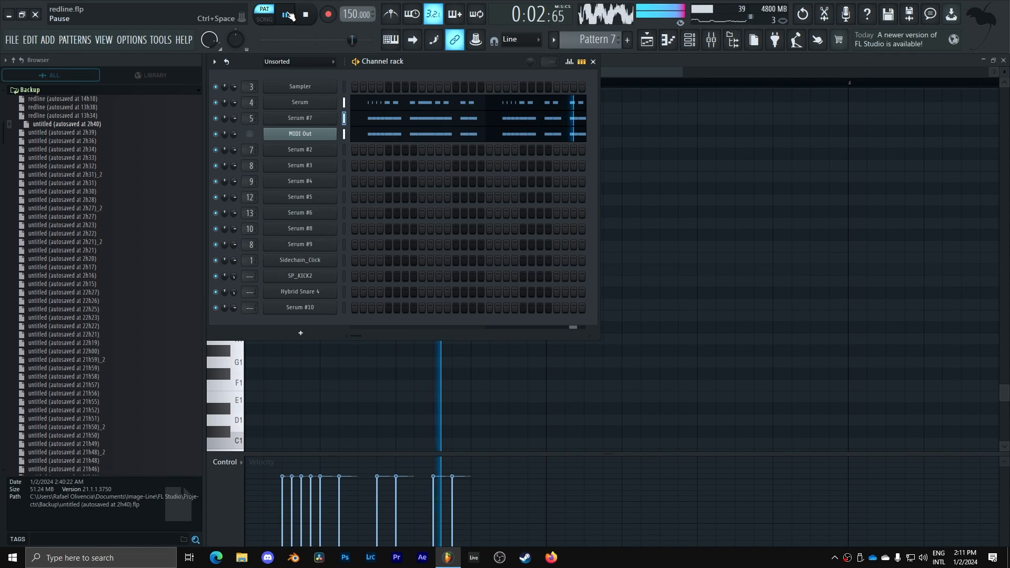
key(space)
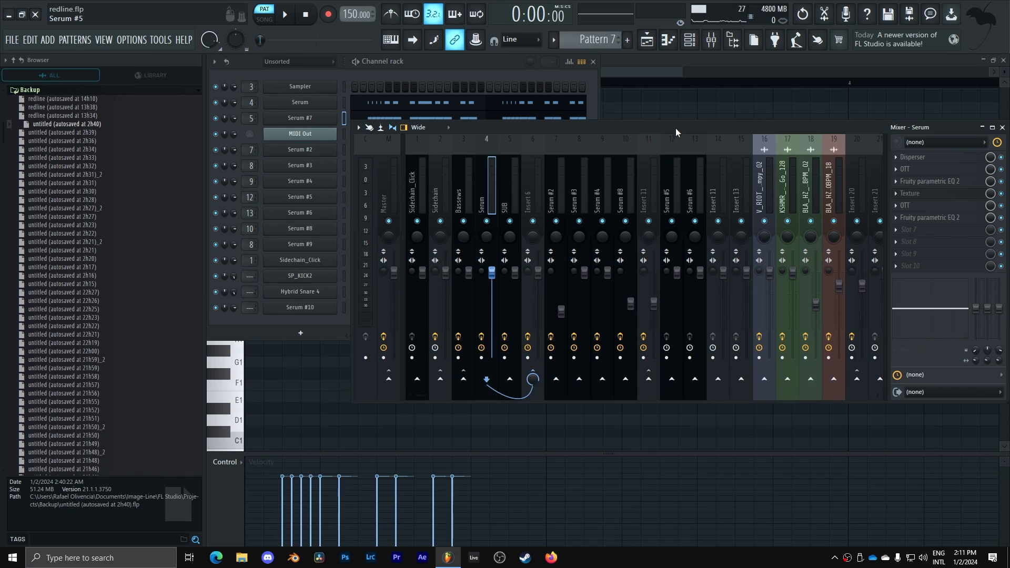
Inspect the Disperser and the first OTT on the mixer's Serum track, closing the OTT after viewing.
drag(675, 128, 562, 177)
click(825, 213)
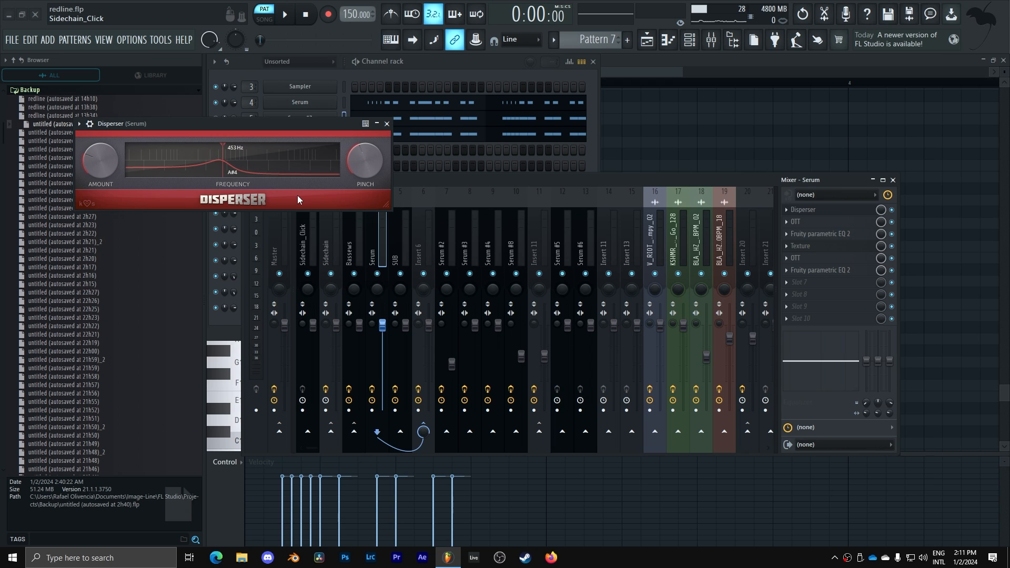
click(804, 221)
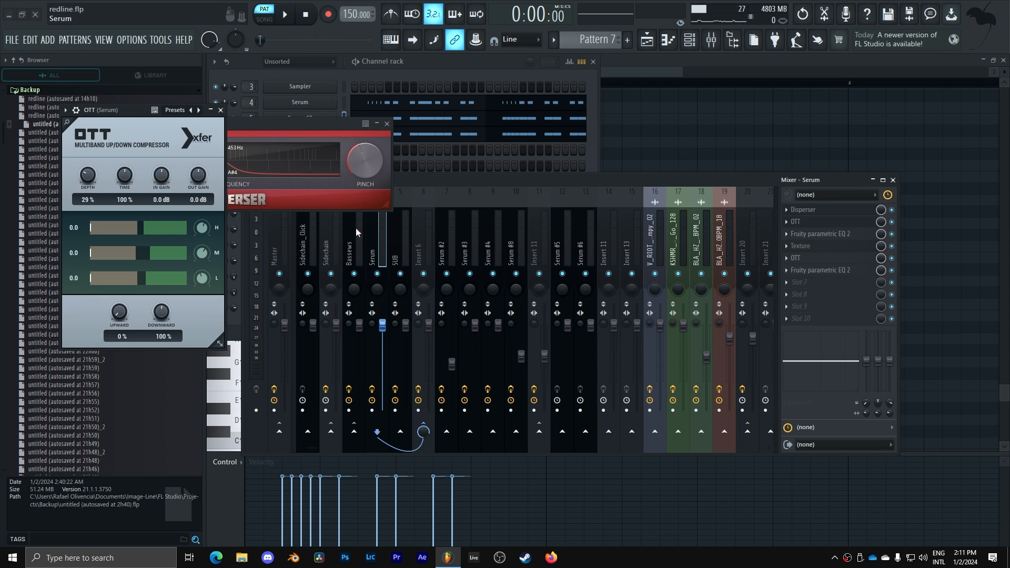
drag(124, 117, 480, 130)
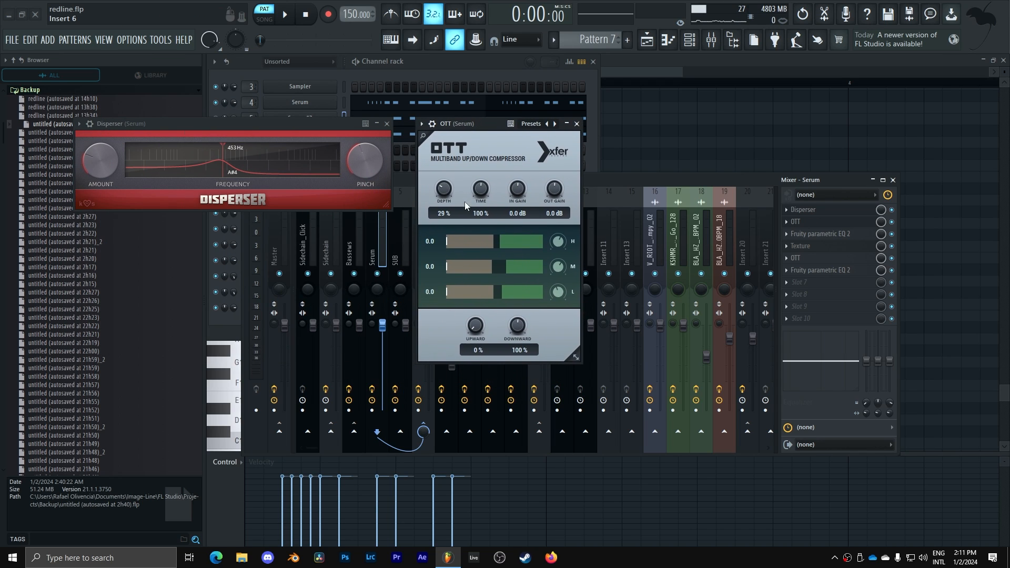
click(577, 124)
Review the Serum track's first Fruity parametric EQ 2 curve and its Texture plugin, closing Texture after viewing.
click(819, 233)
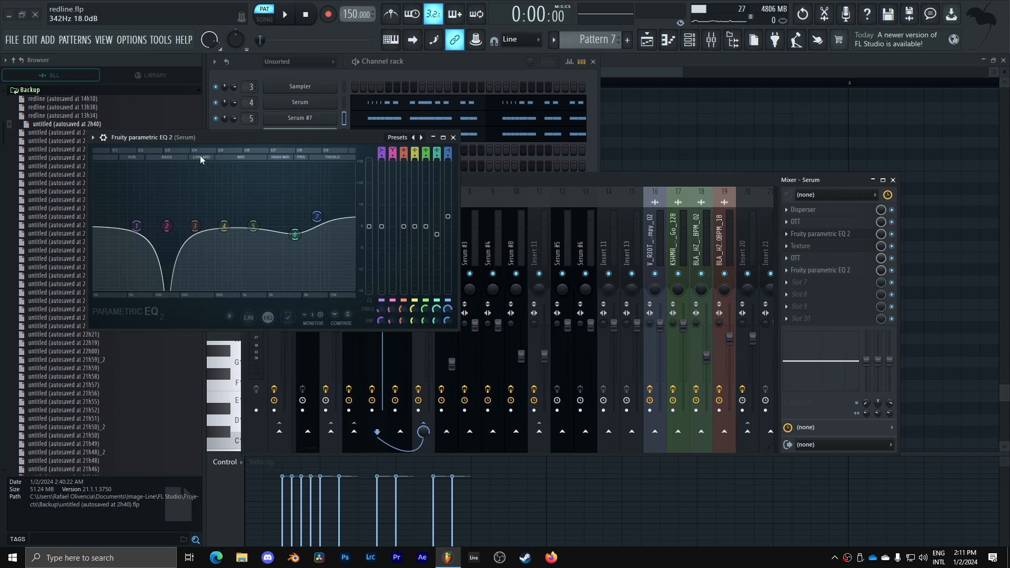
drag(208, 136, 384, 141)
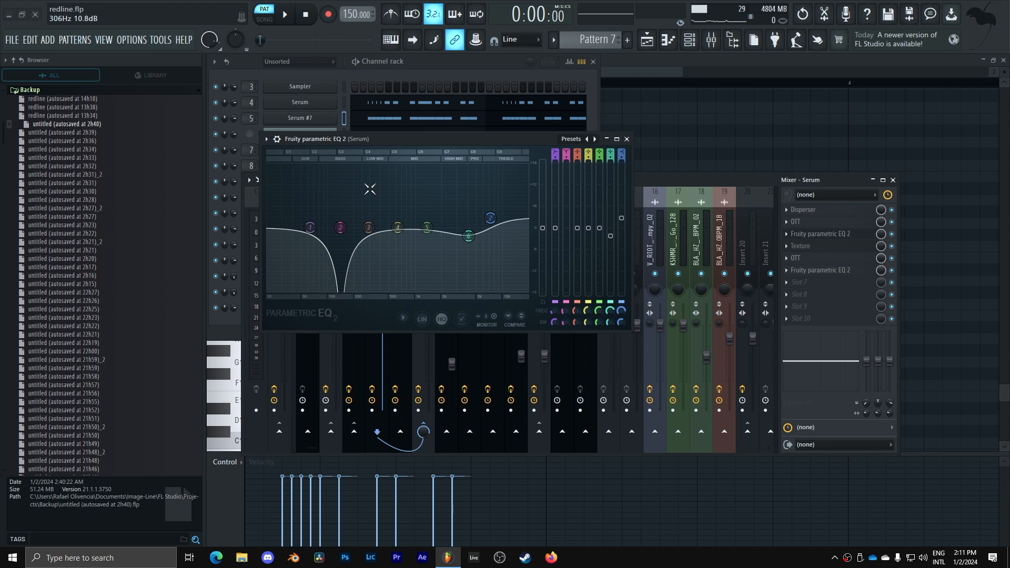
click(805, 246)
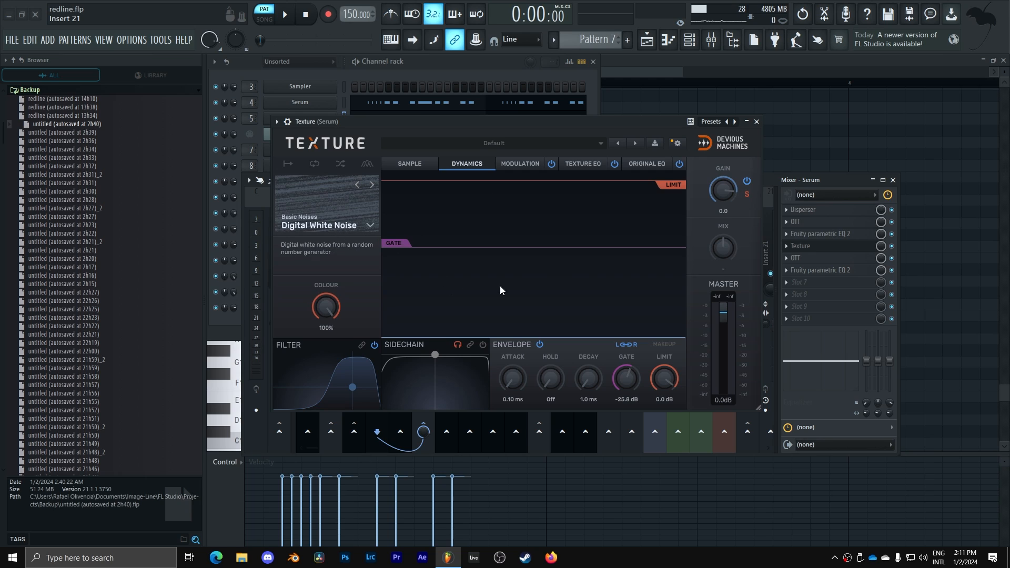
click(757, 122)
Check the Serum track's second OTT and final Fruity parametric EQ 2, closing each after viewing.
click(804, 258)
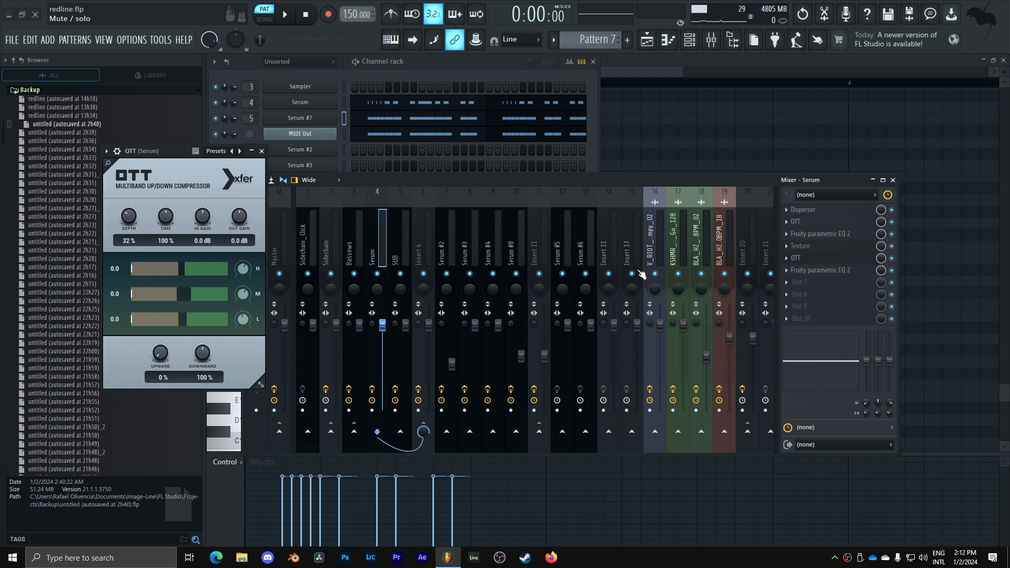
drag(176, 160, 237, 170)
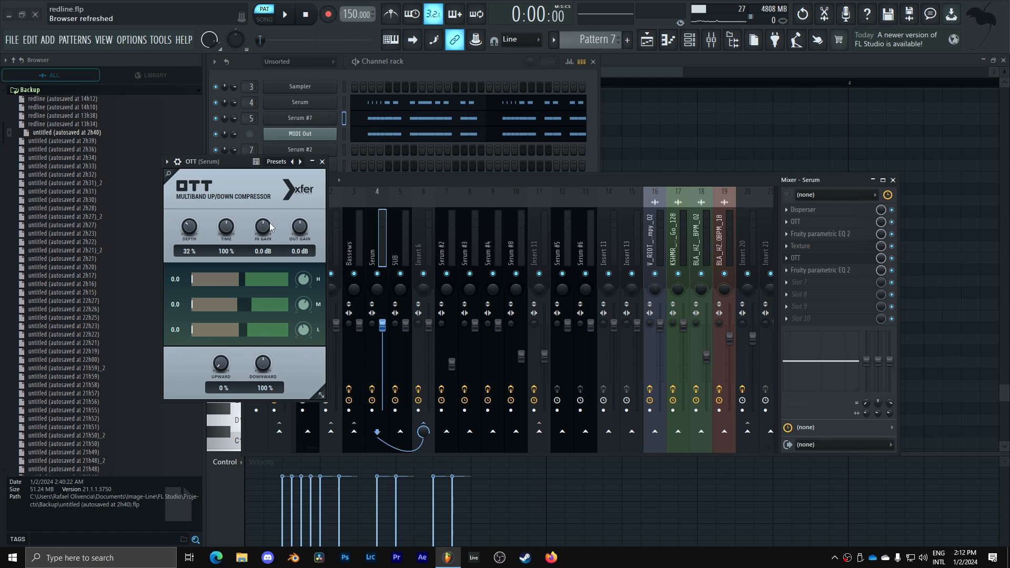
click(322, 161)
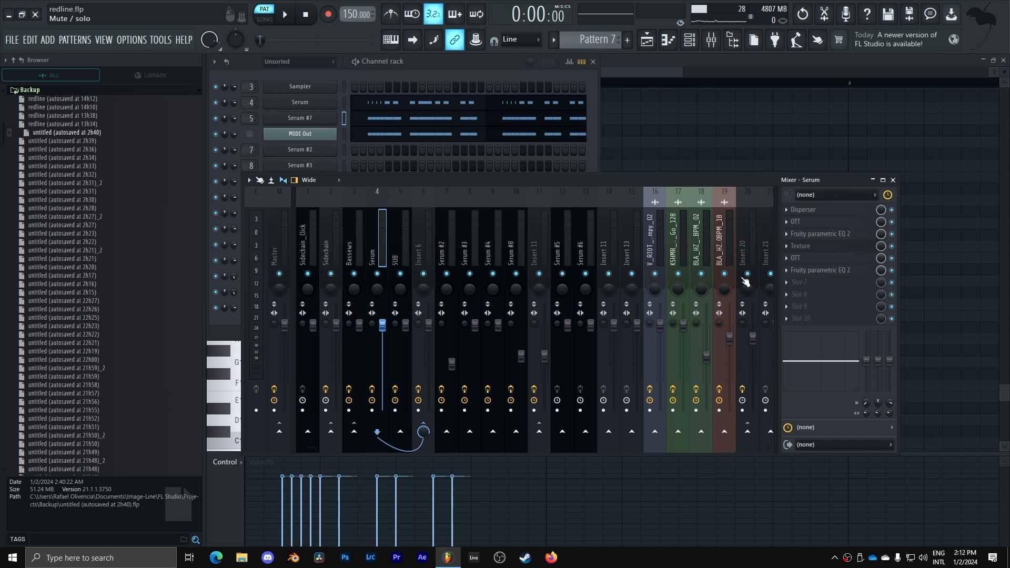
click(806, 271)
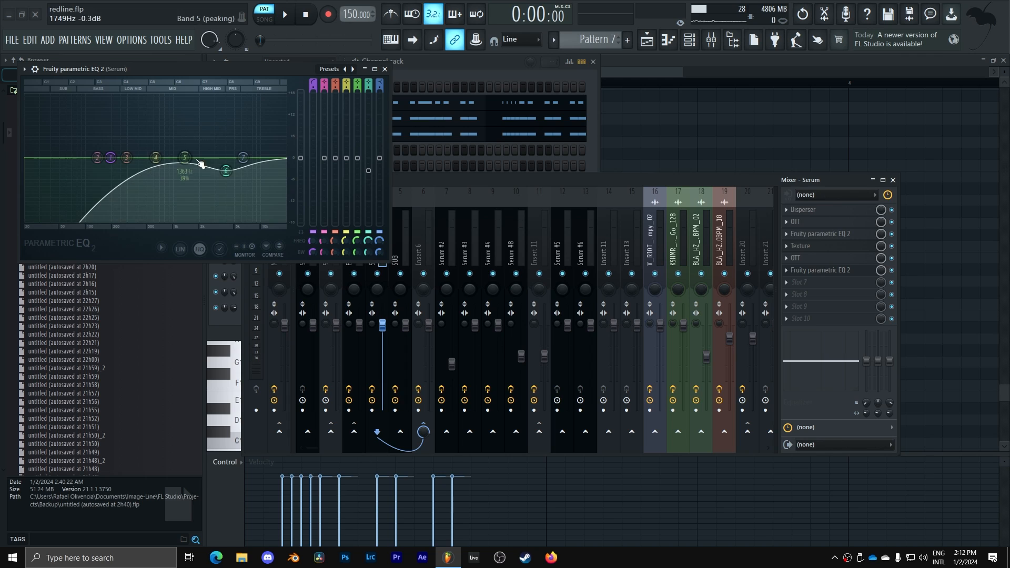
click(384, 69)
Select the SUB mixer track and open both of its Fruity parametric EQ 2 plugins and its OTT.
click(421, 238)
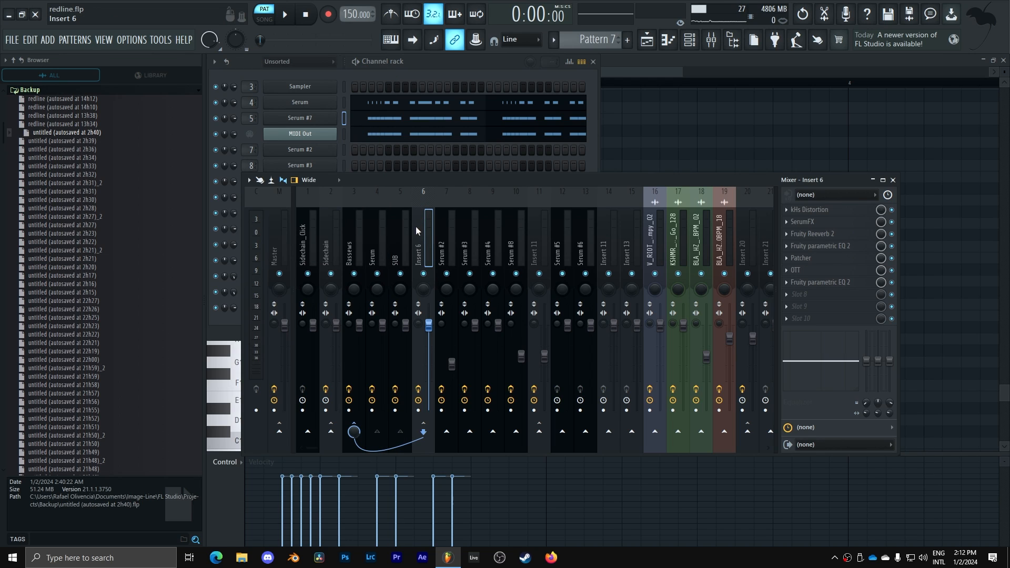
click(378, 248)
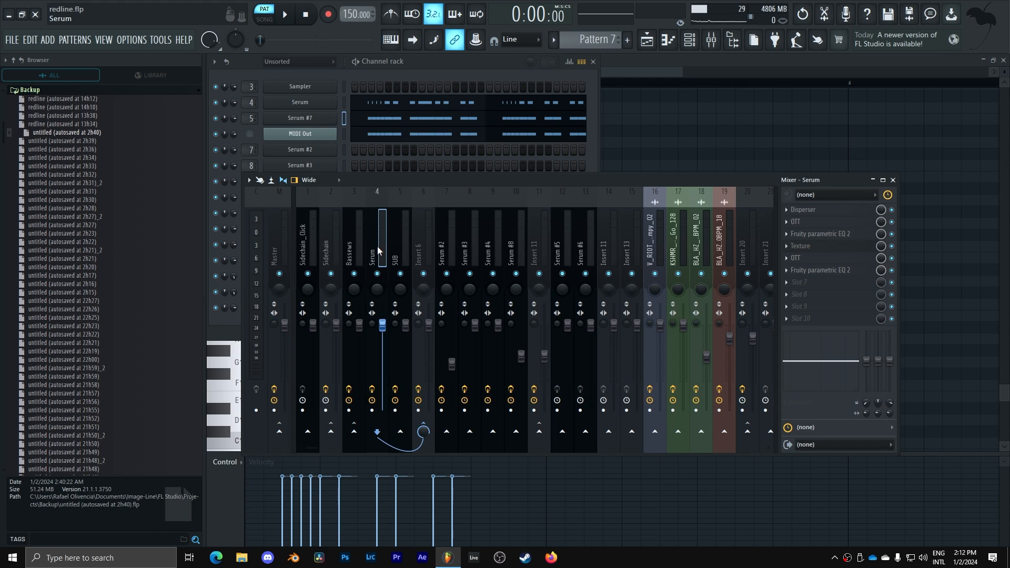
click(395, 238)
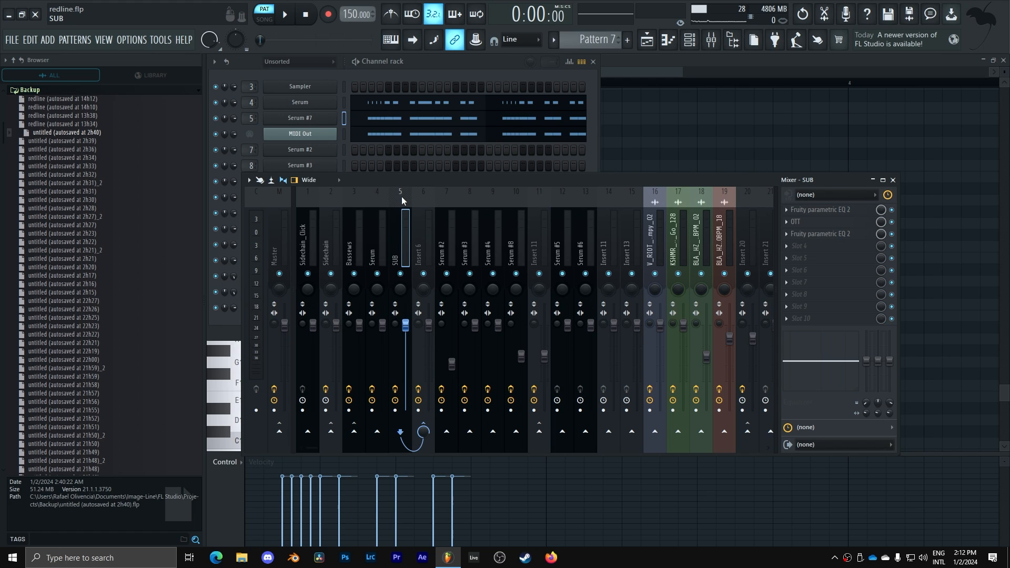
click(820, 210)
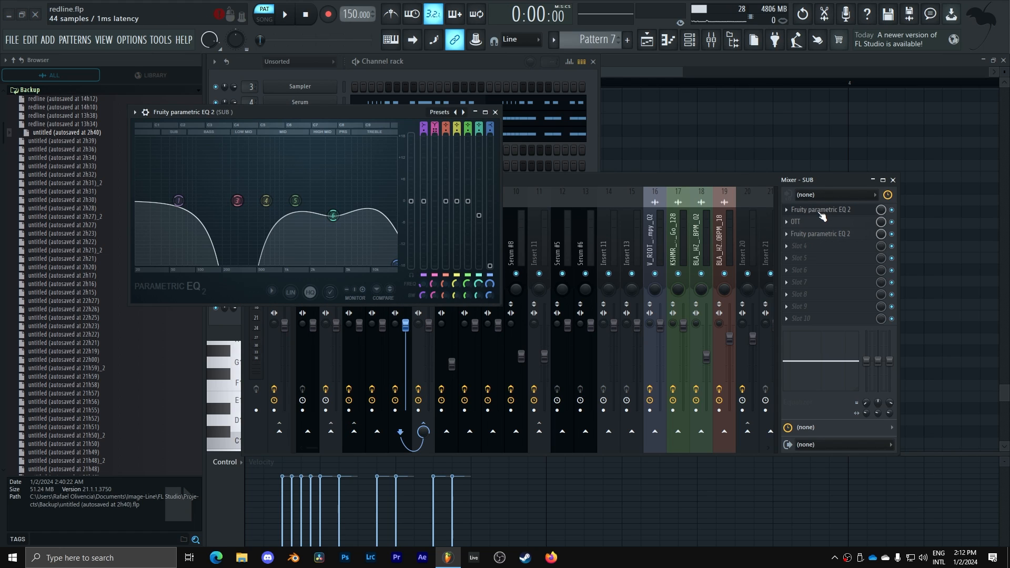
click(811, 224)
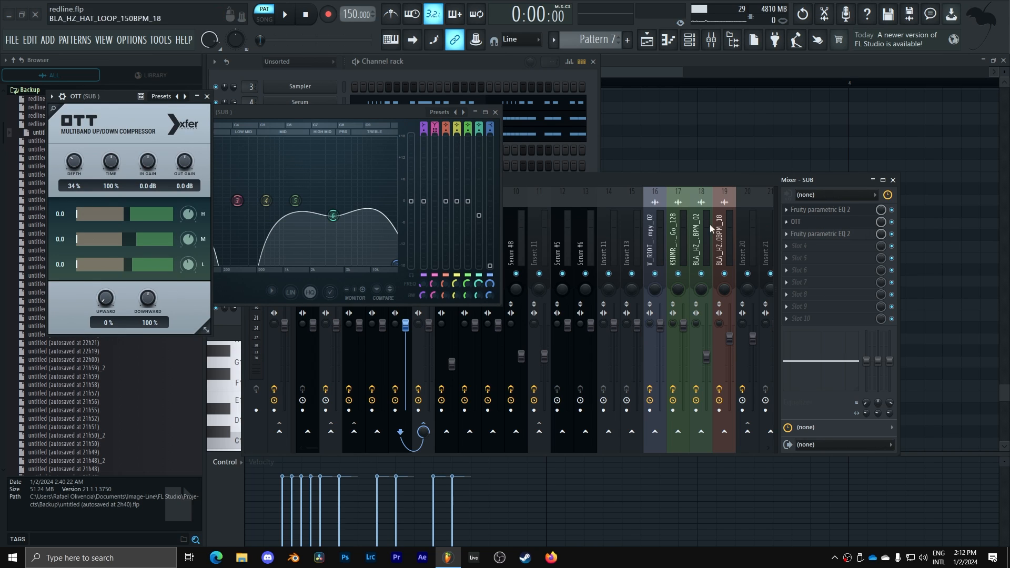
click(830, 235)
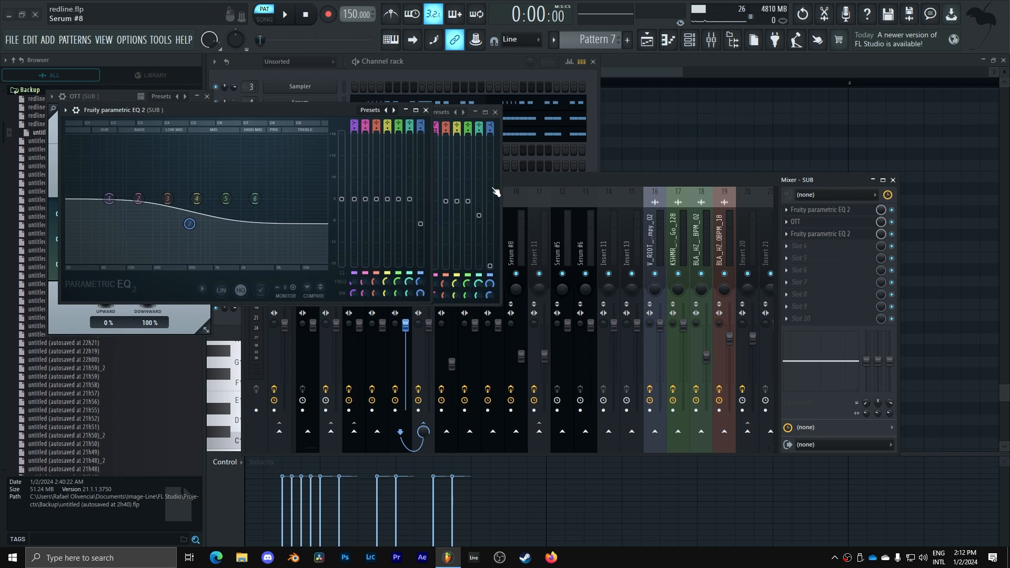
Examine the SUB track's first EQ, OTT and final EQ one after another, closing each plugin after viewing.
drag(259, 109, 681, 208)
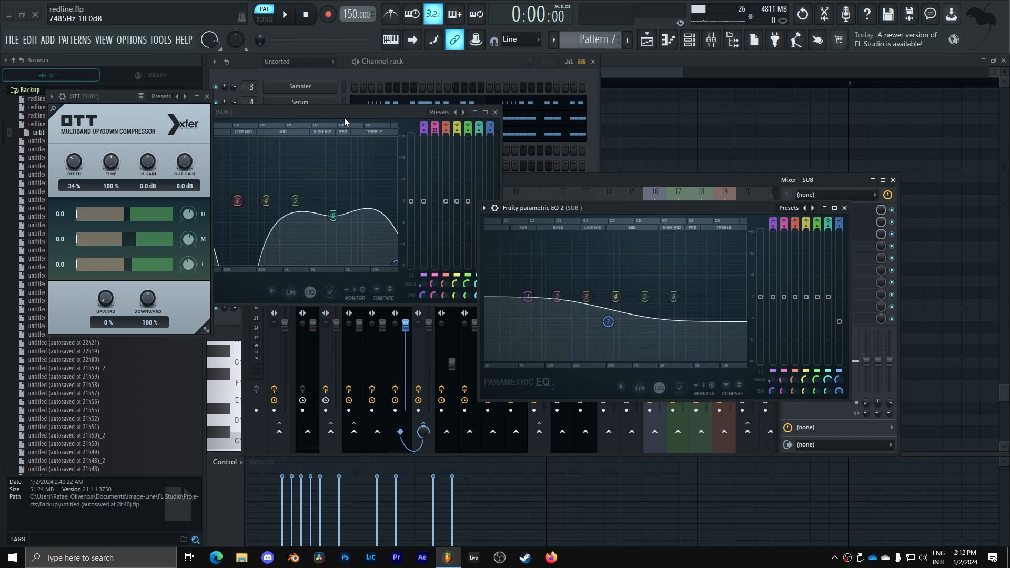
drag(336, 110, 501, 124)
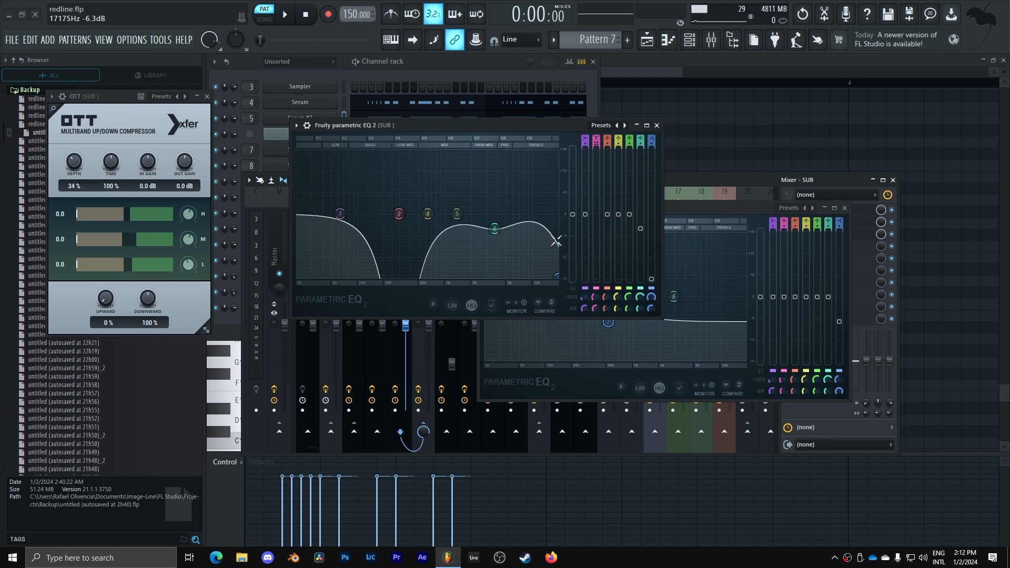
drag(115, 96, 445, 140)
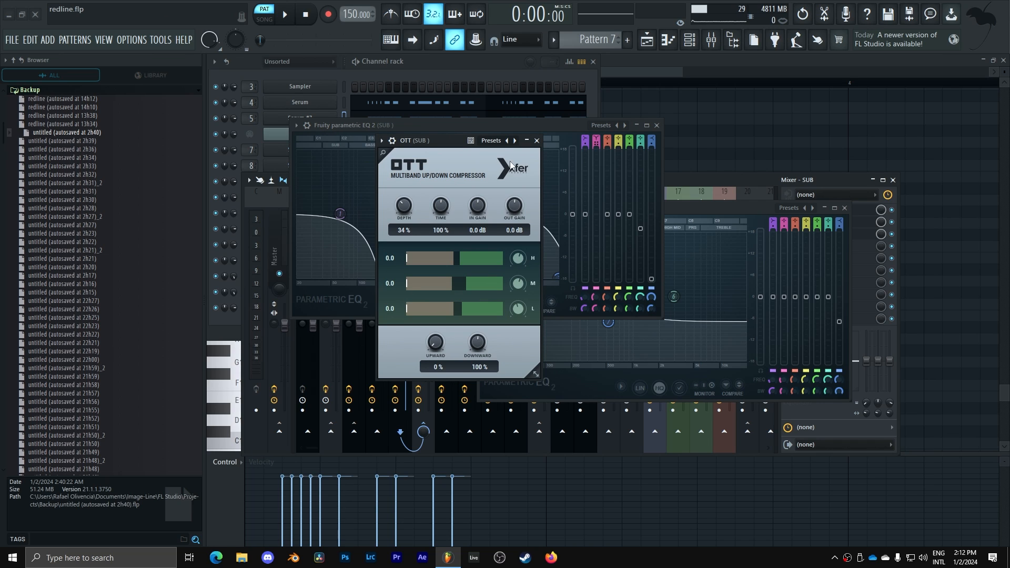
click(536, 140)
click(656, 125)
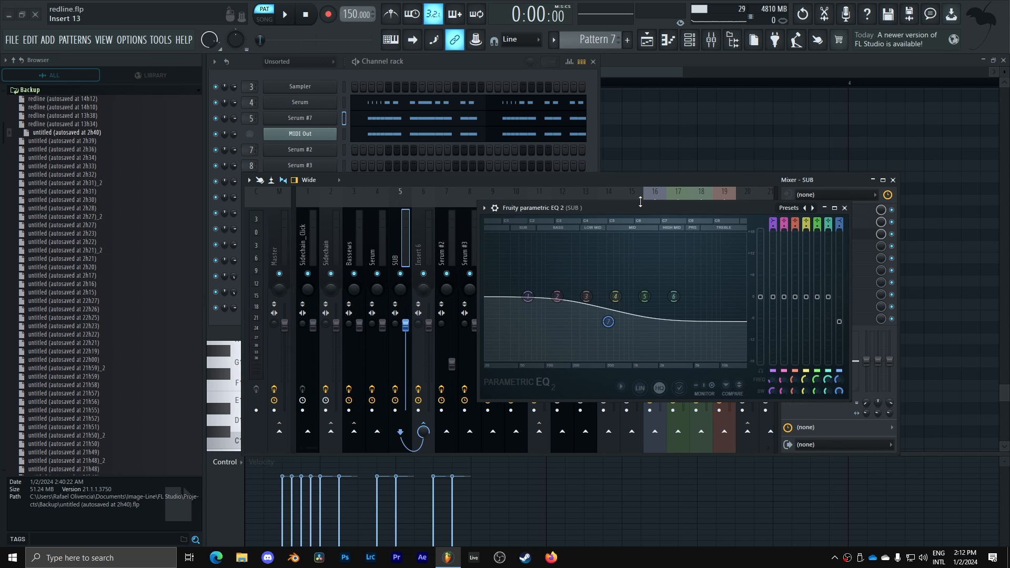
drag(644, 209, 442, 130)
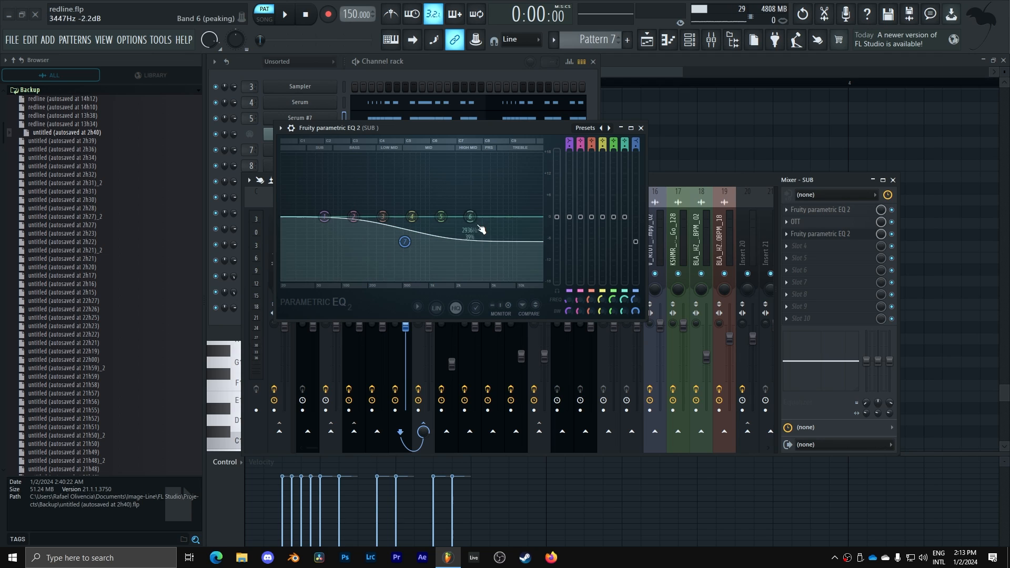
click(641, 128)
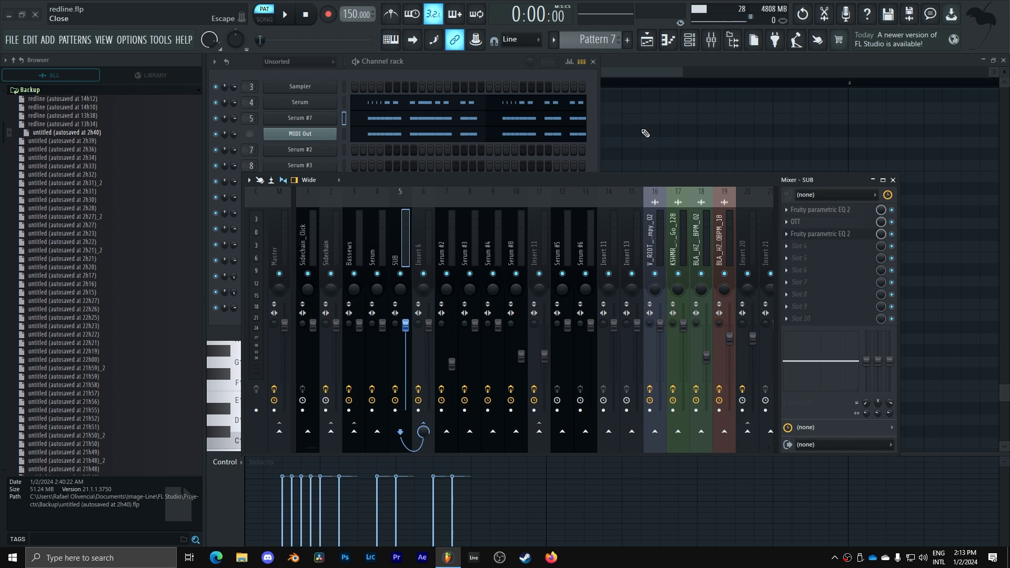
Select the Insert 6 mixer track and bring its kHs Distortion plugin into view.
click(430, 242)
right_click(430, 242)
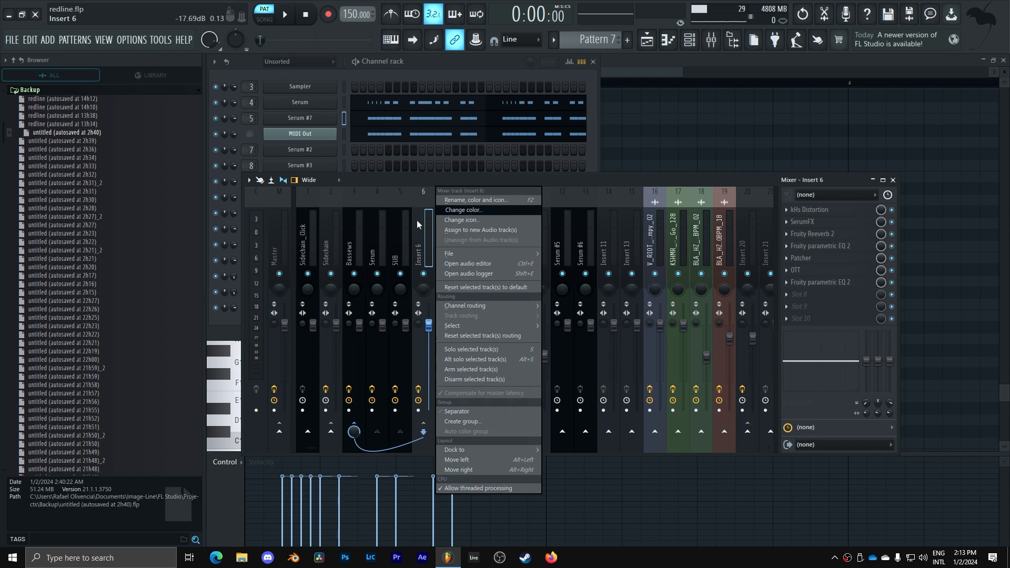
click(414, 231)
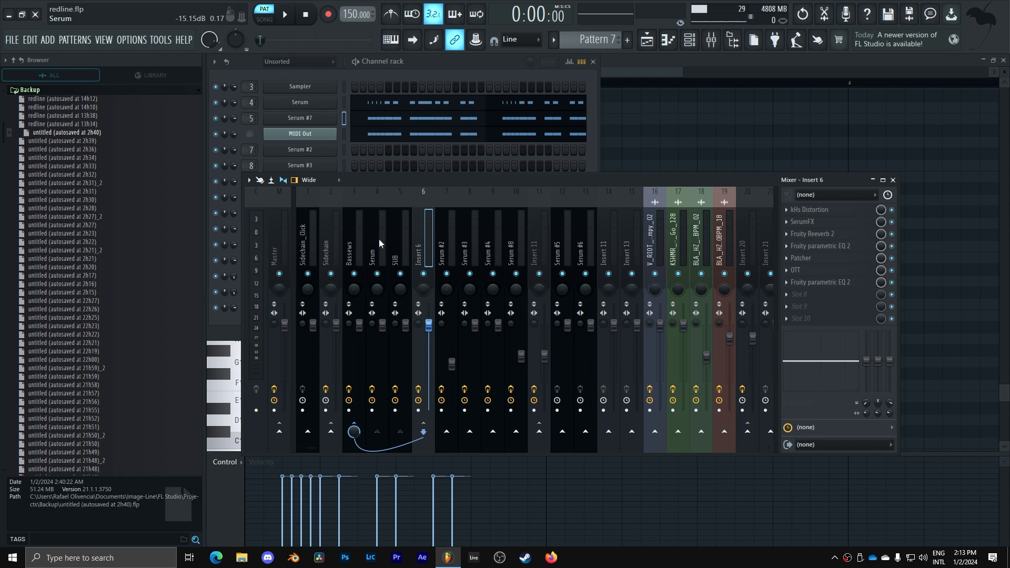
click(814, 210)
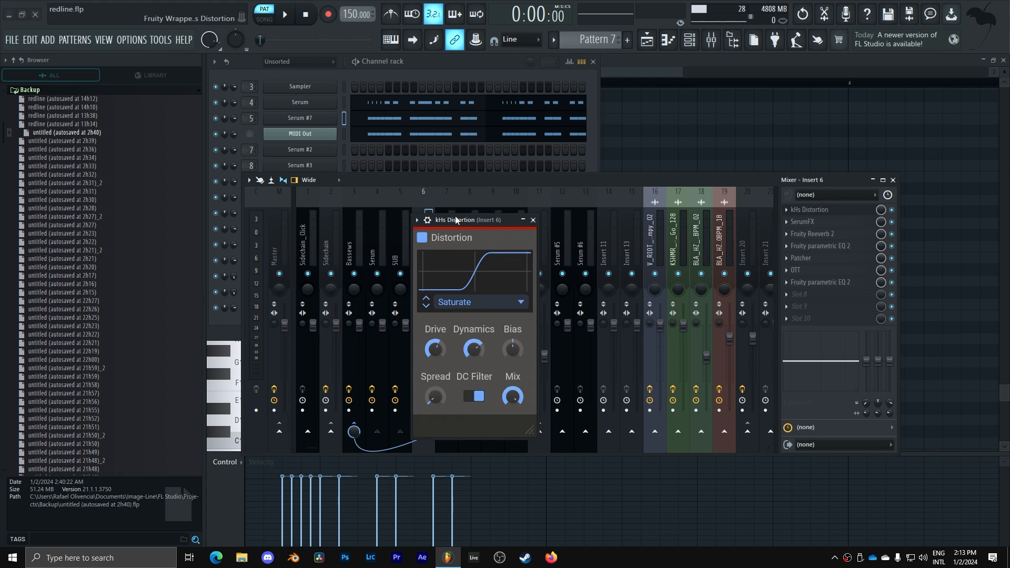
drag(456, 215, 495, 203)
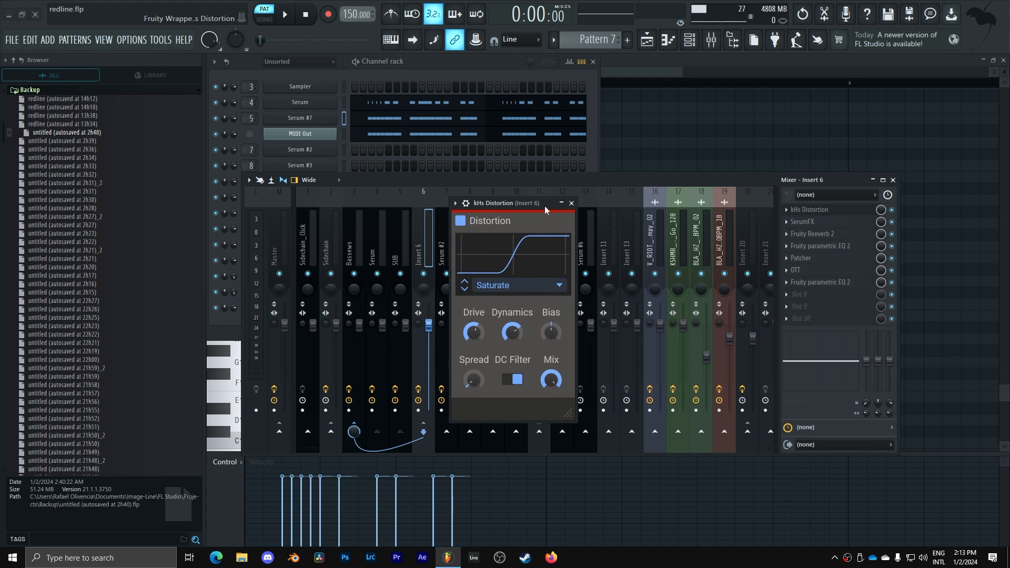
Set the distortion type of Insert 6's kHs Distortion to Overdrive.
click(518, 286)
click(525, 301)
click(520, 286)
click(523, 298)
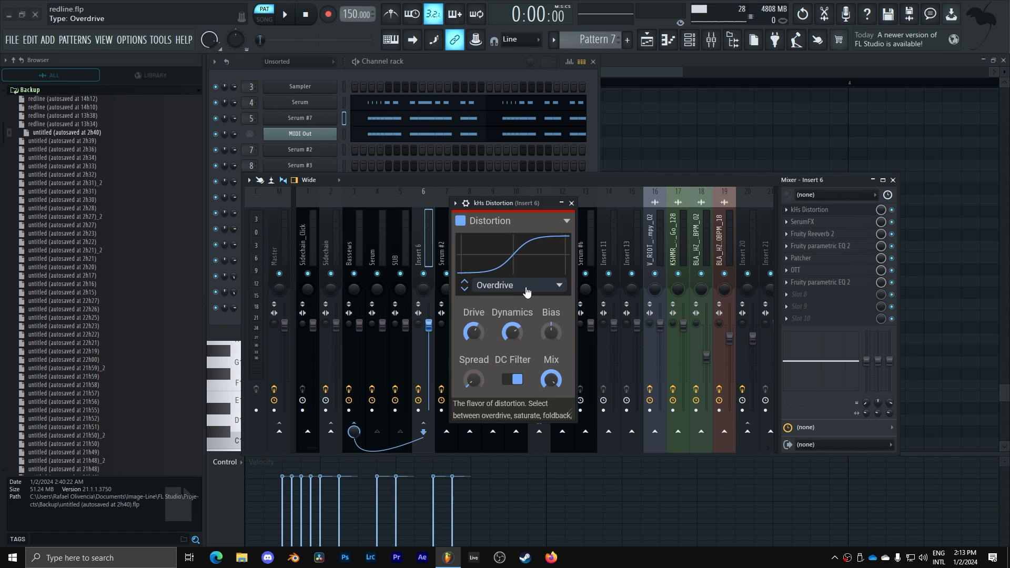
Set the distortion type of Insert 6's kHs Distortion to Saturate and close the plugin.
click(521, 287)
click(489, 298)
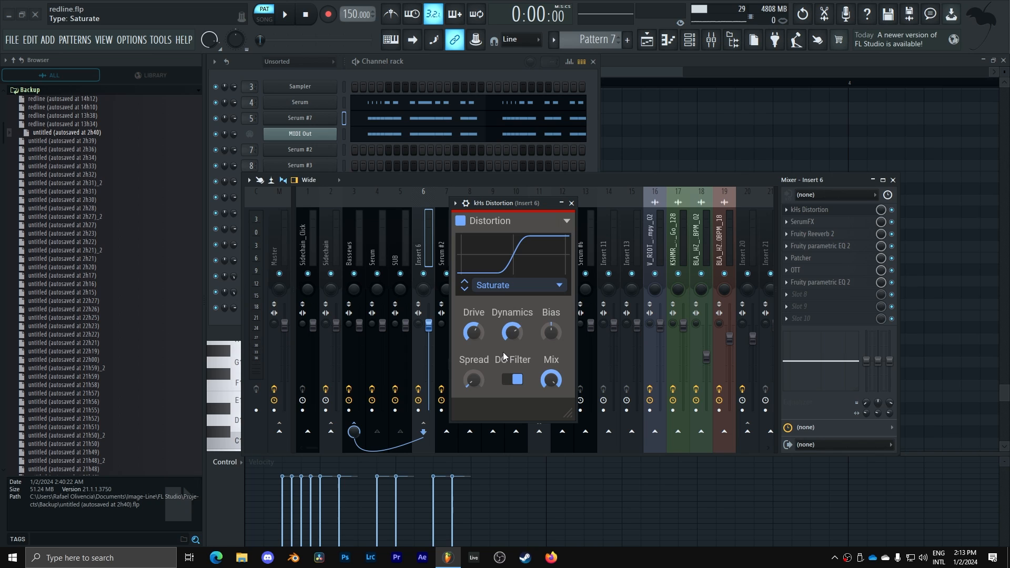
click(573, 205)
Open SerumFX on Insert 6, check its MIDI input port in the wrapper settings, and return to its effects view.
click(828, 223)
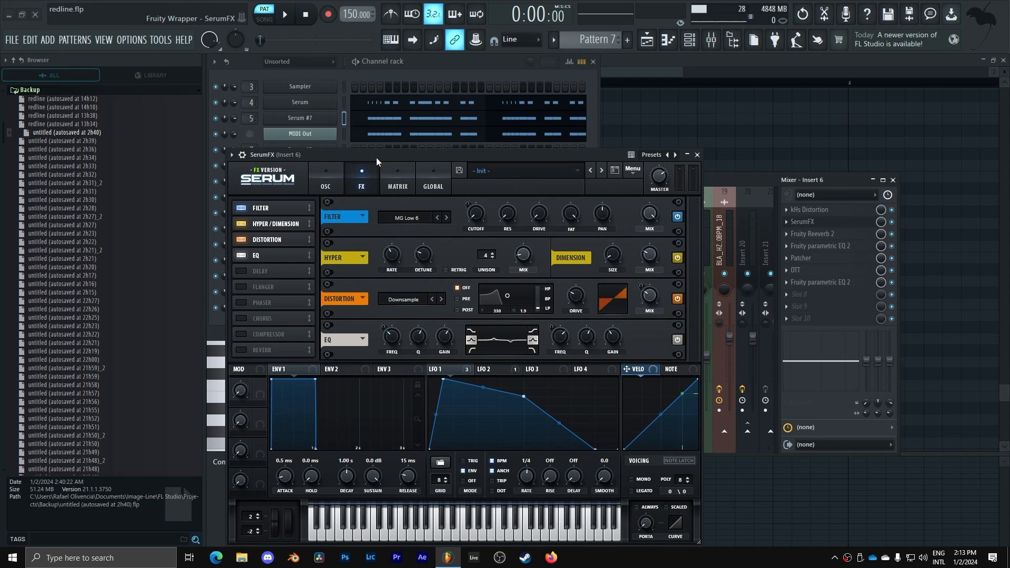
drag(376, 157, 527, 127)
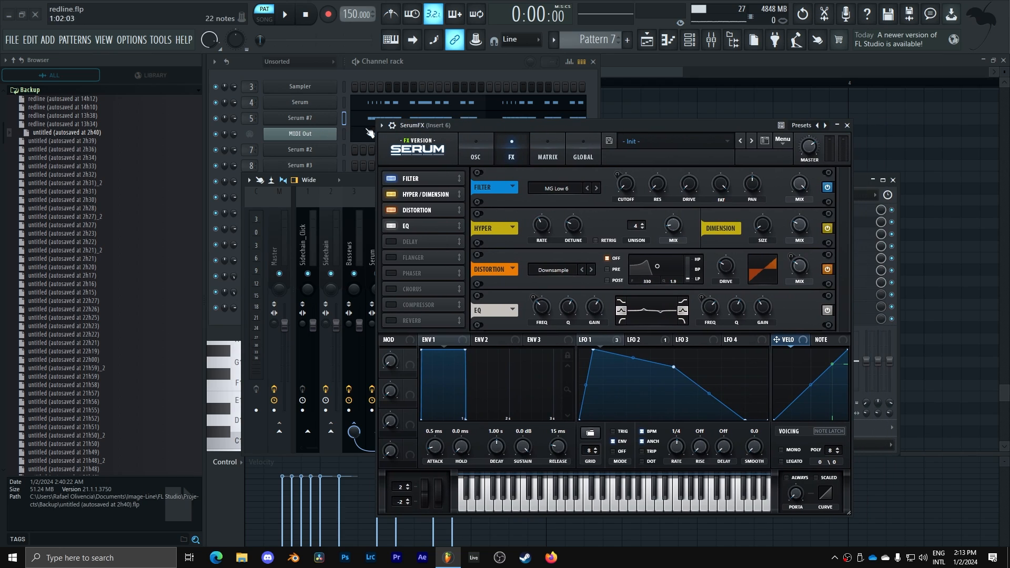
click(392, 125)
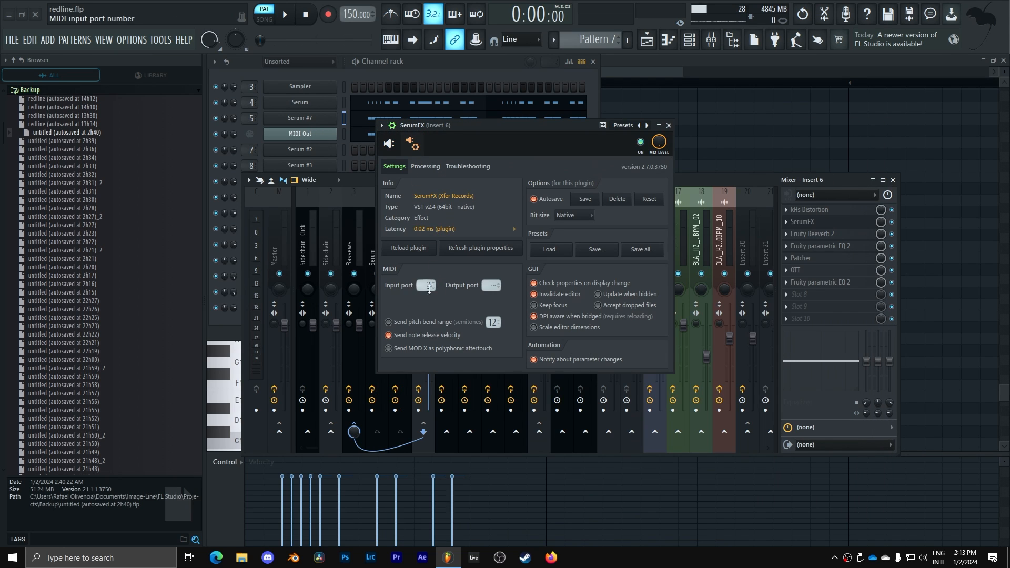
click(389, 144)
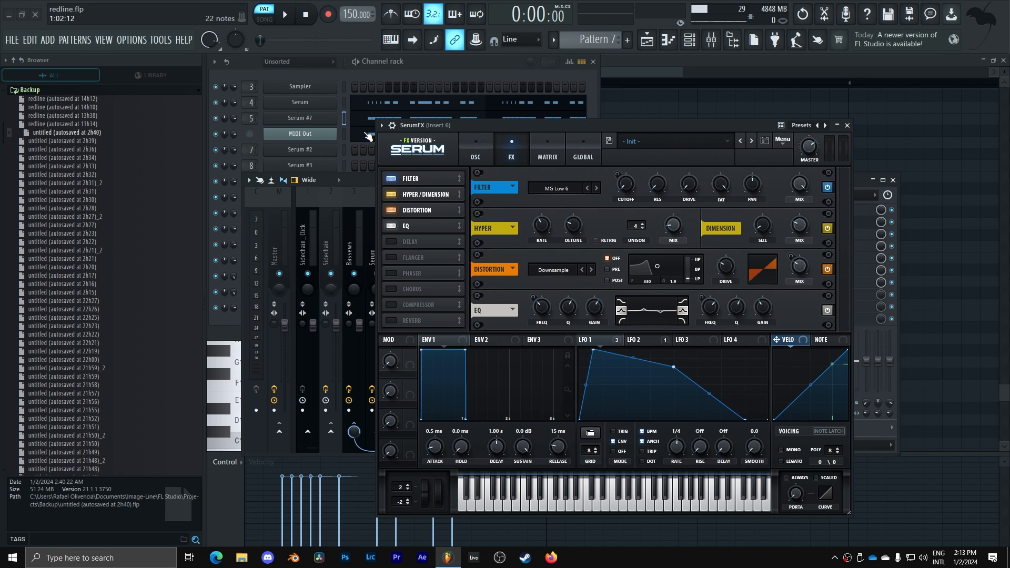
drag(427, 128, 406, 116)
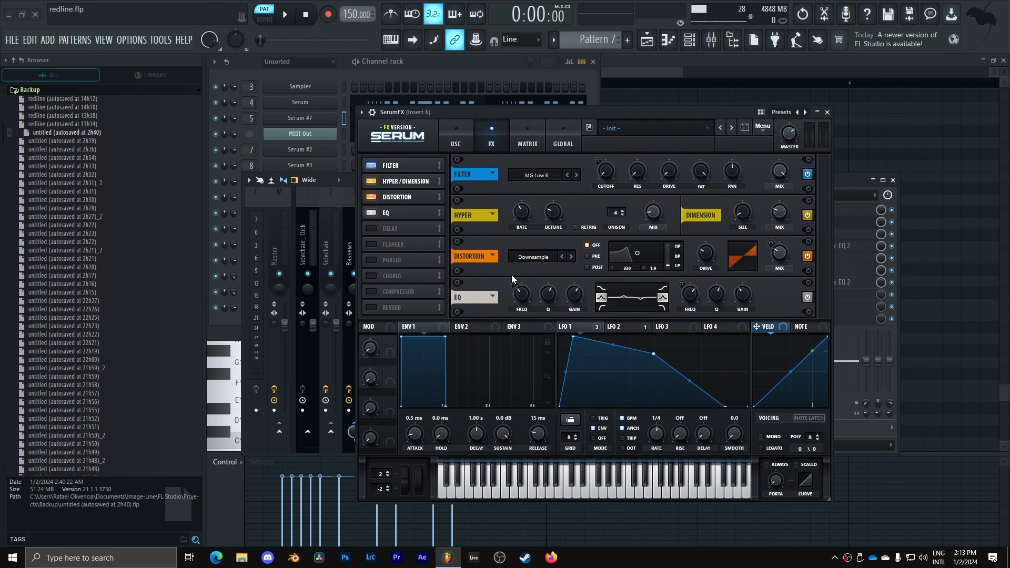
Show LFO 1 in SerumFX and play the pattern while bypassing and re-enabling the filter for comparison, ending with playback stopped and SerumFX closed.
click(575, 327)
key(space)
click(807, 174)
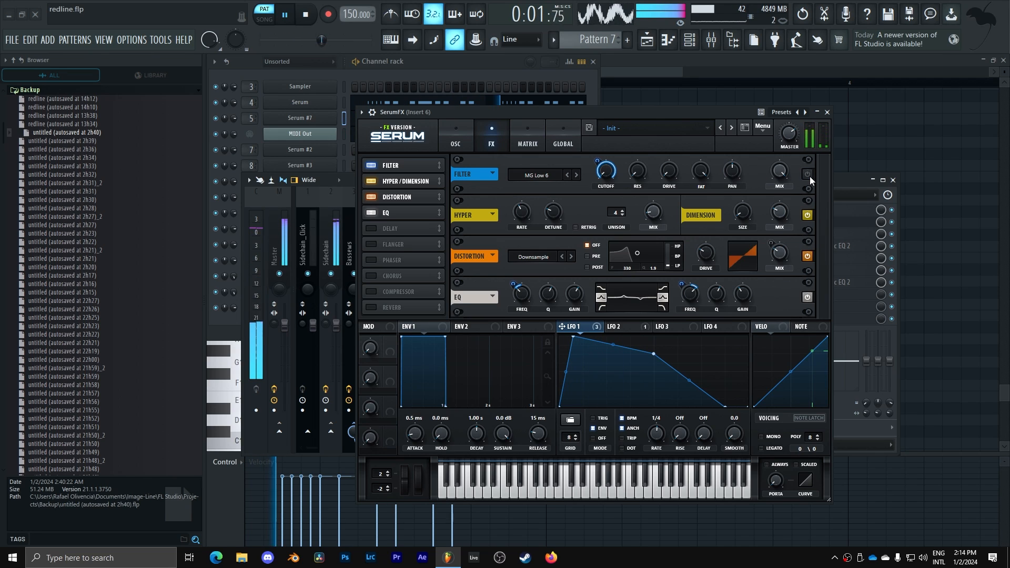
click(808, 174)
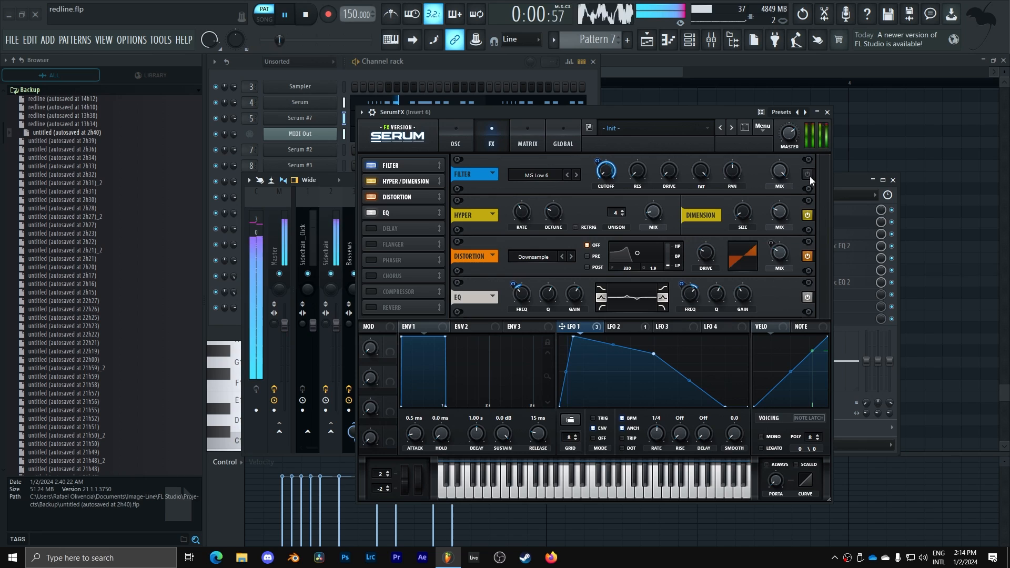
key(space)
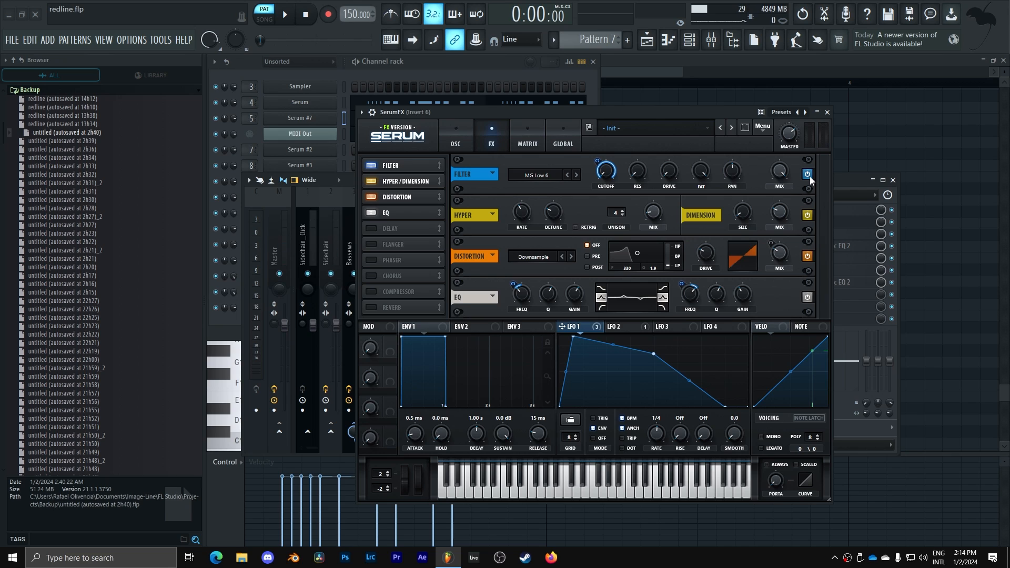
key(space)
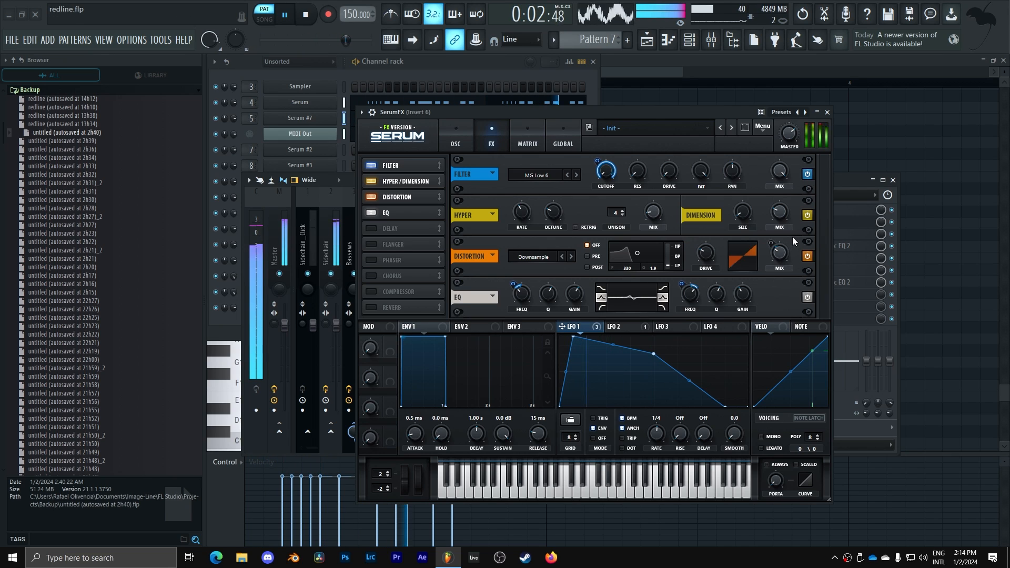
key(space)
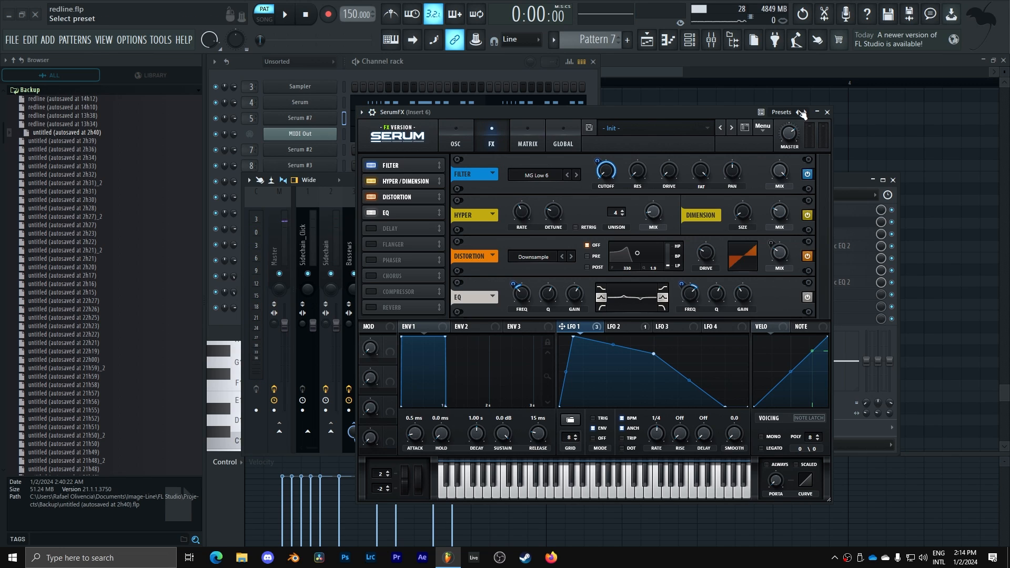
click(827, 112)
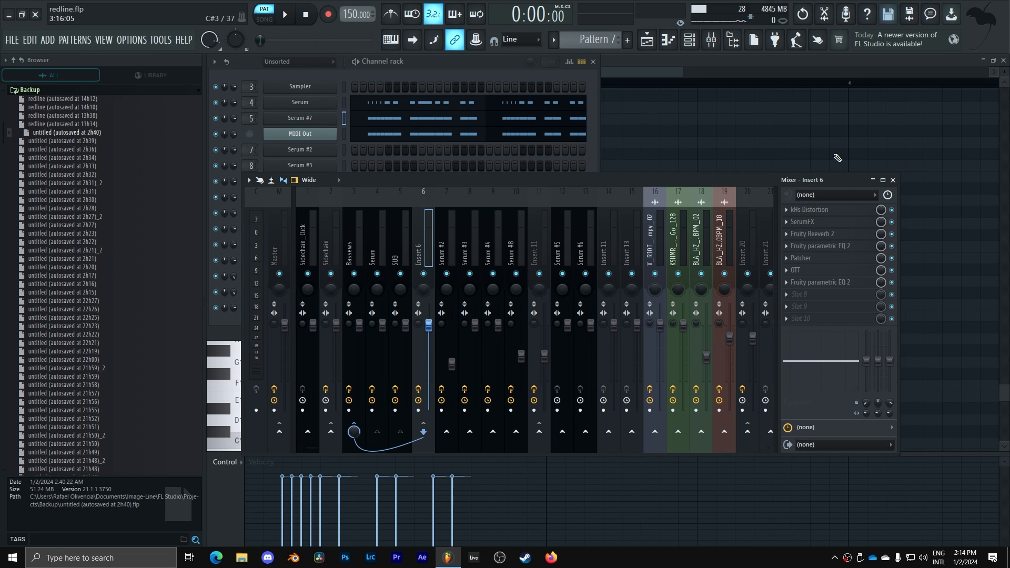
Examine Insert 6's Fruity Reeverb 2 and its first Fruity parametric EQ 2, closing each after viewing.
click(810, 234)
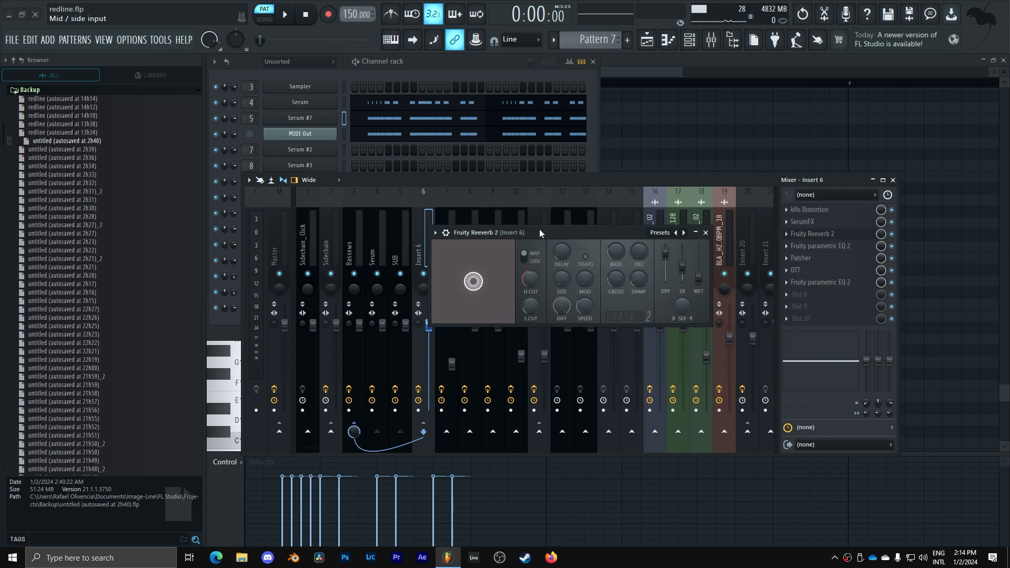
click(706, 233)
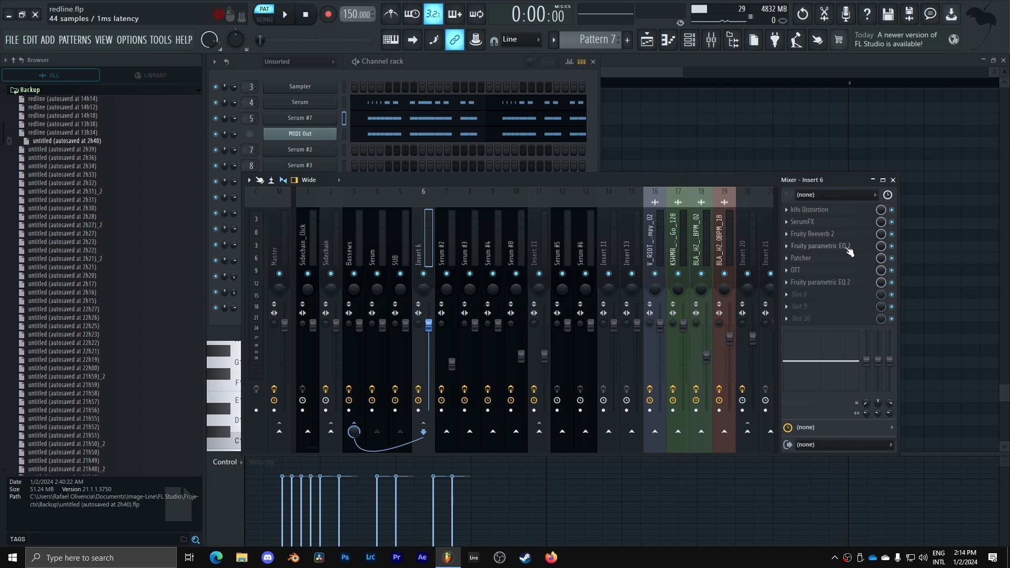
click(819, 246)
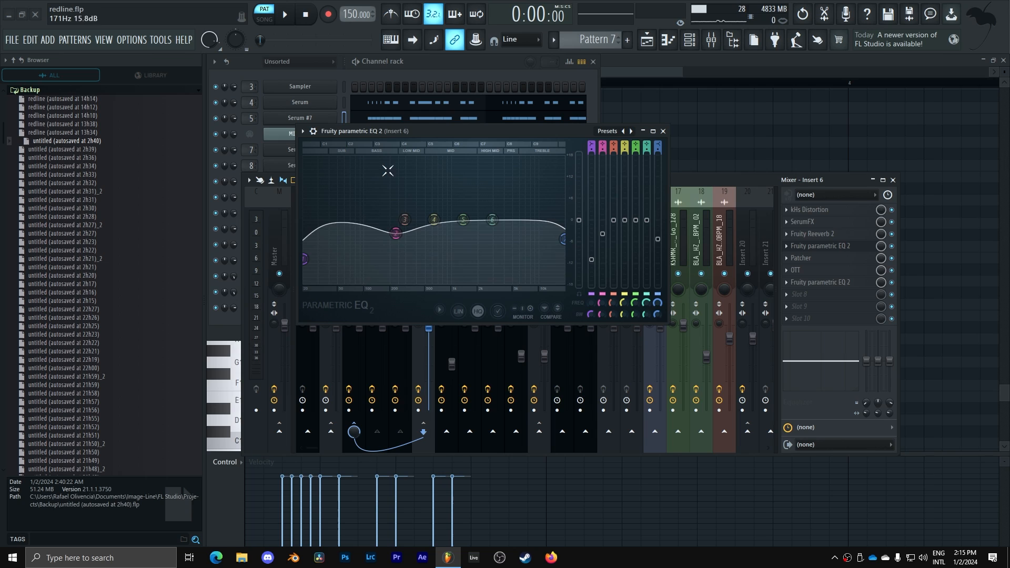
click(663, 131)
Open Insert 6's Patcher and look through its Surface controls and Map view, ending on the Map.
click(800, 258)
drag(226, 153, 408, 169)
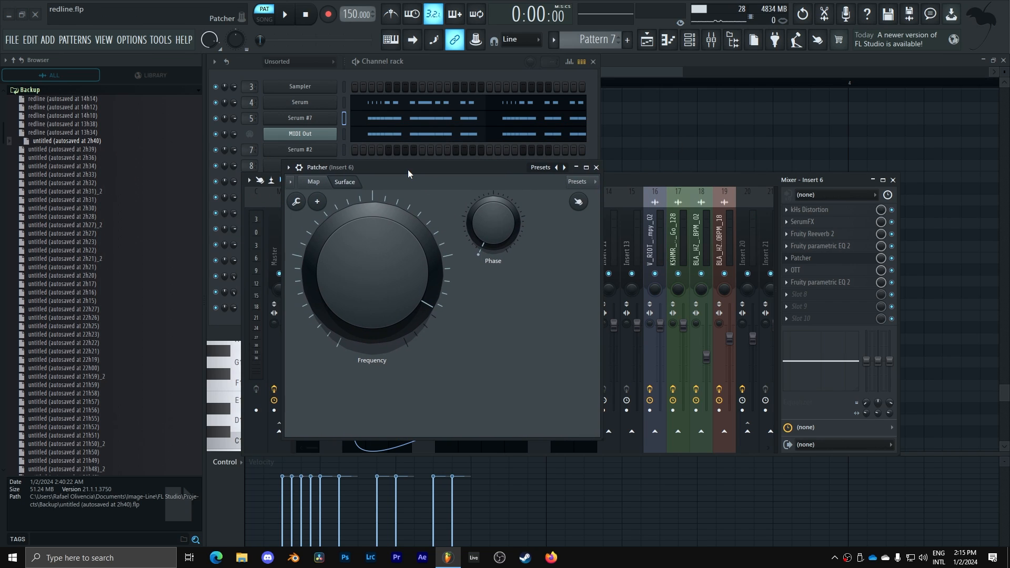
click(320, 182)
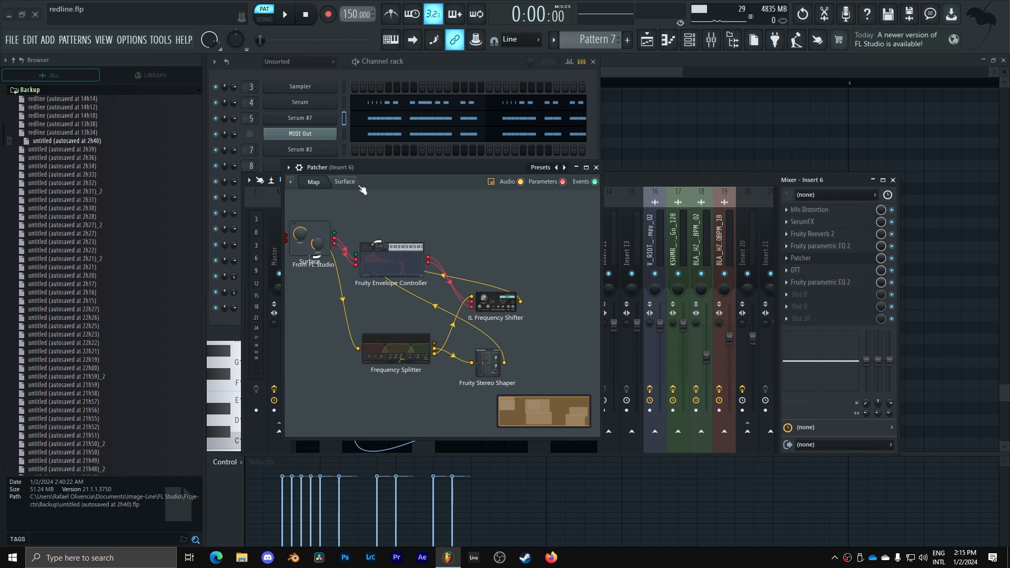
click(358, 184)
click(322, 182)
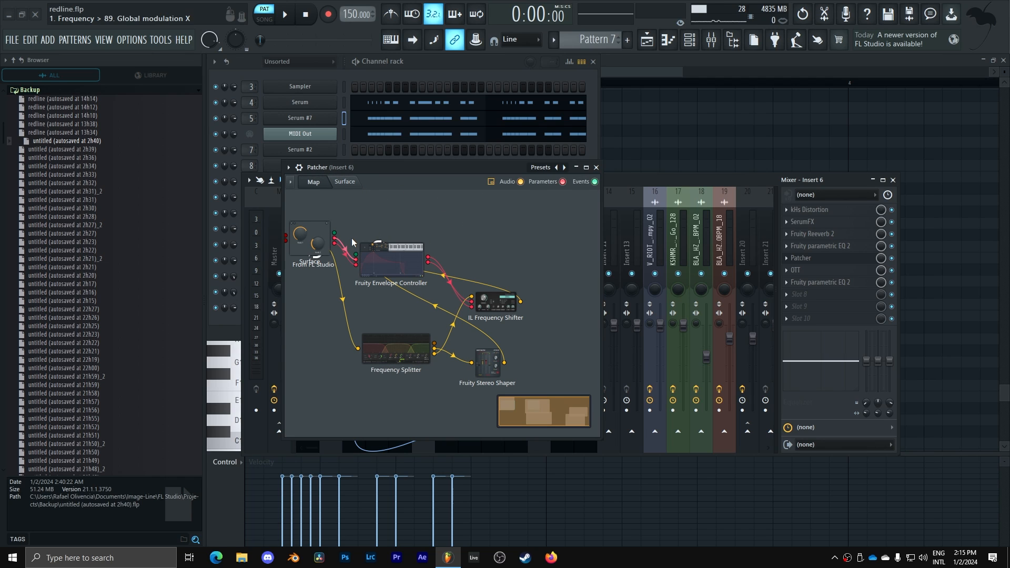
Inspect the IL Frequency Shifter and Frequency Splitter from the Patcher map, moving the Fruity Envelope Controller and Frequency Splitter nodes apart.
click(500, 308)
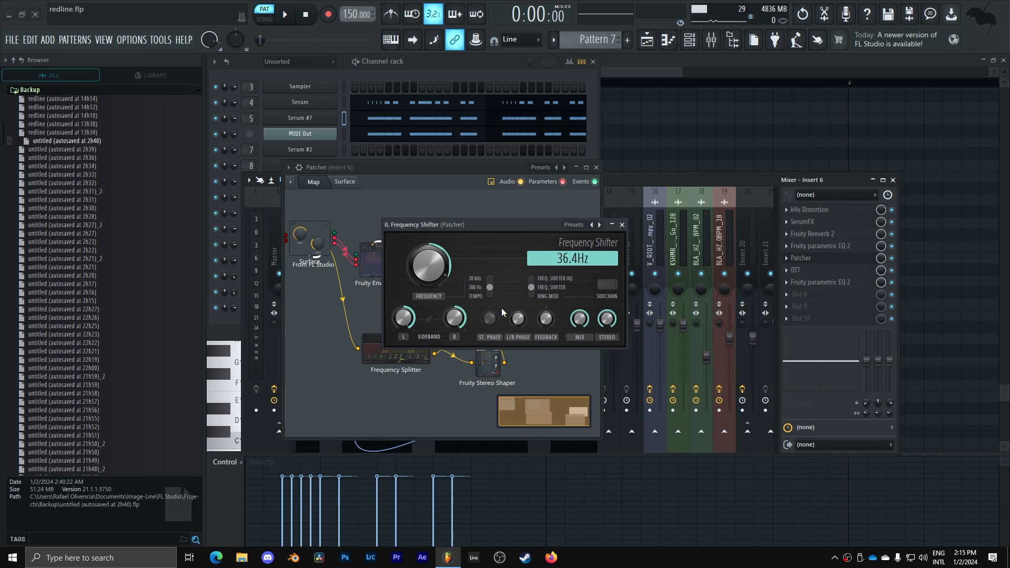
drag(446, 226, 540, 407)
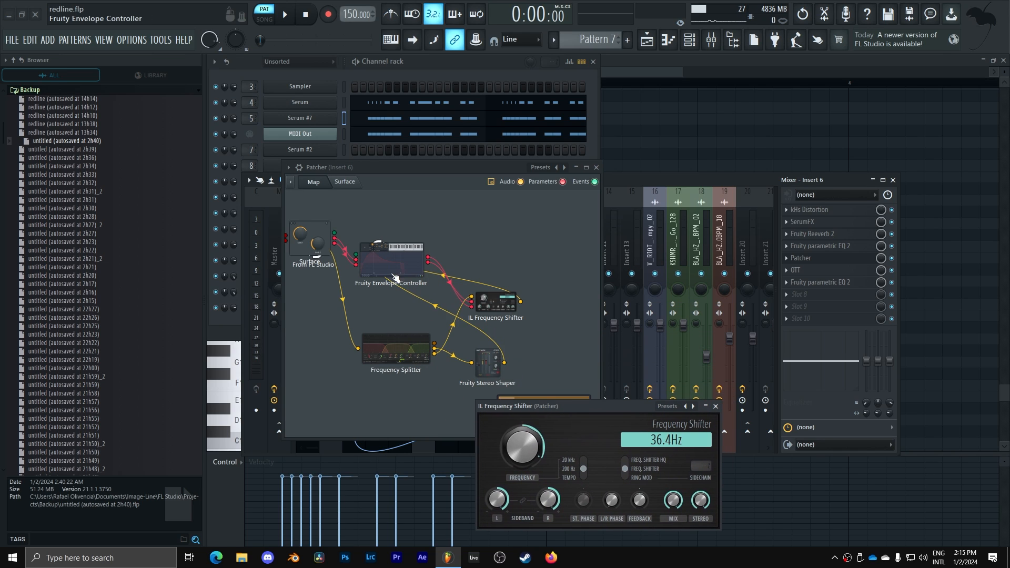
drag(394, 273, 455, 249)
drag(409, 370, 423, 332)
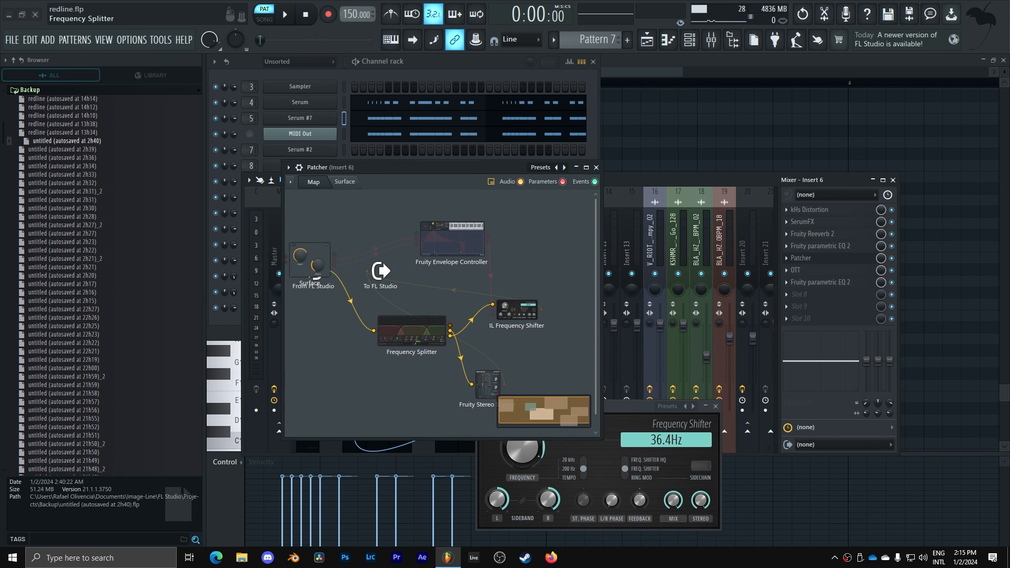
double_click(422, 331)
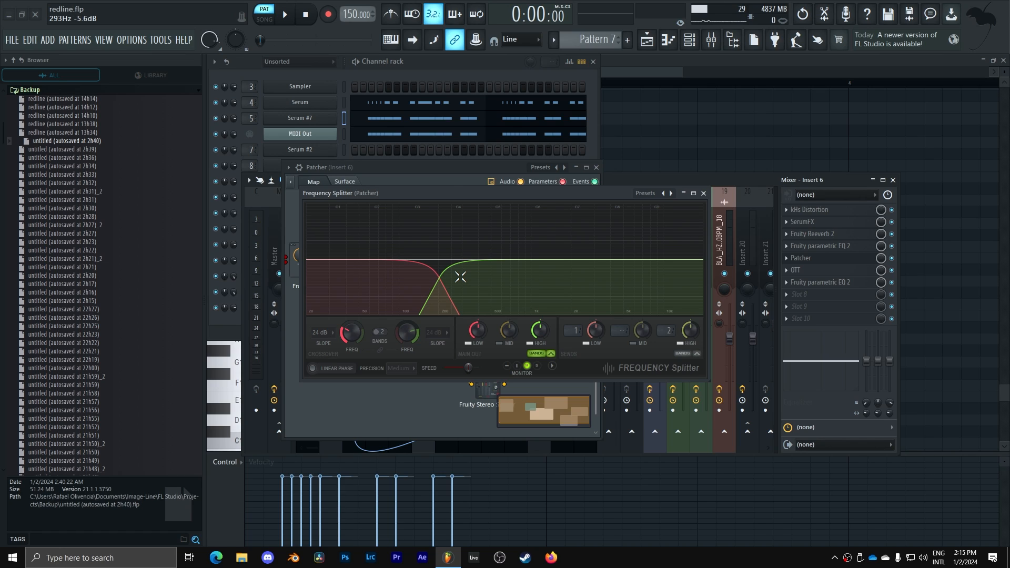
click(703, 193)
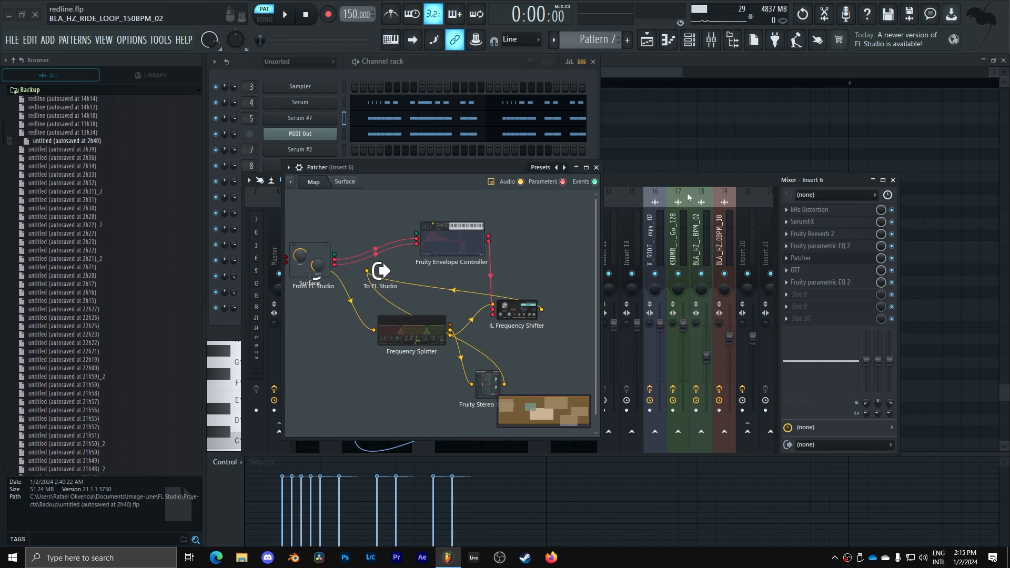
Rearrange the Frequency Splitter, Fruity Stereo Shaper and To FL Studio nodes to untangle the Patcher map's connections.
drag(423, 350, 373, 382)
drag(487, 381, 464, 388)
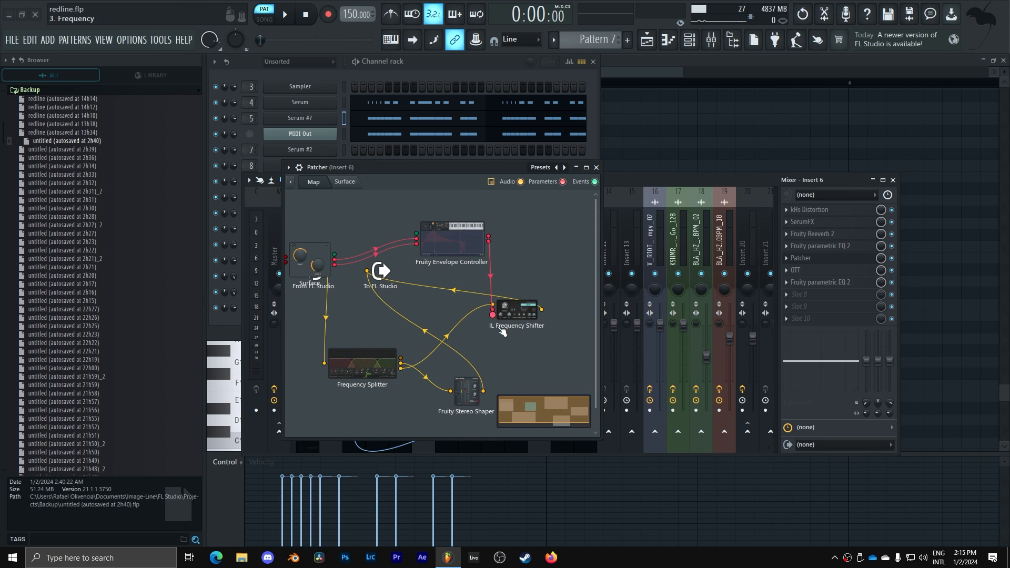
drag(382, 275, 441, 295)
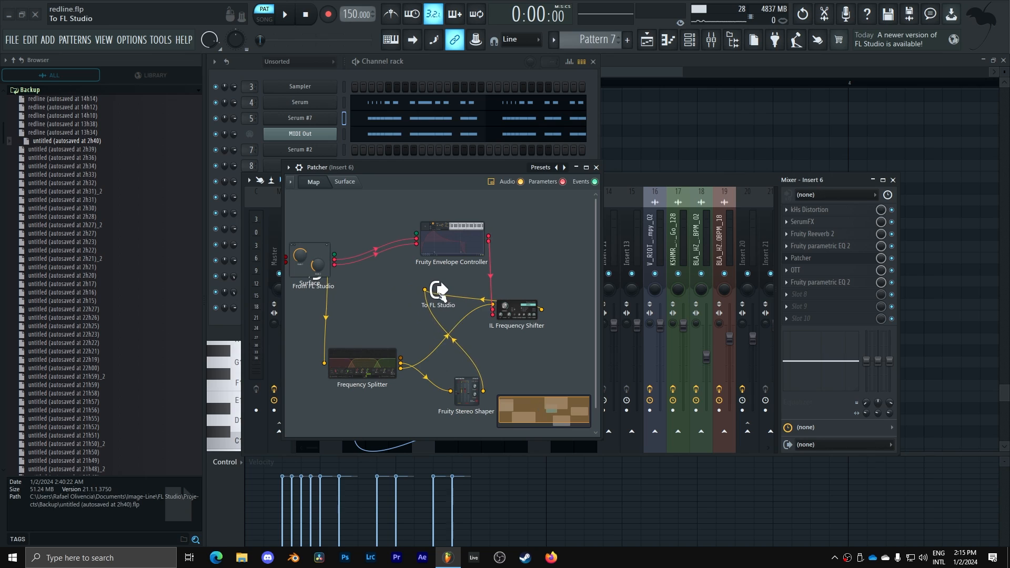
Examine the Fruity Stereo Shaper's mixer matrix and its Mixing presets without loading one, and close Patcher.
click(466, 391)
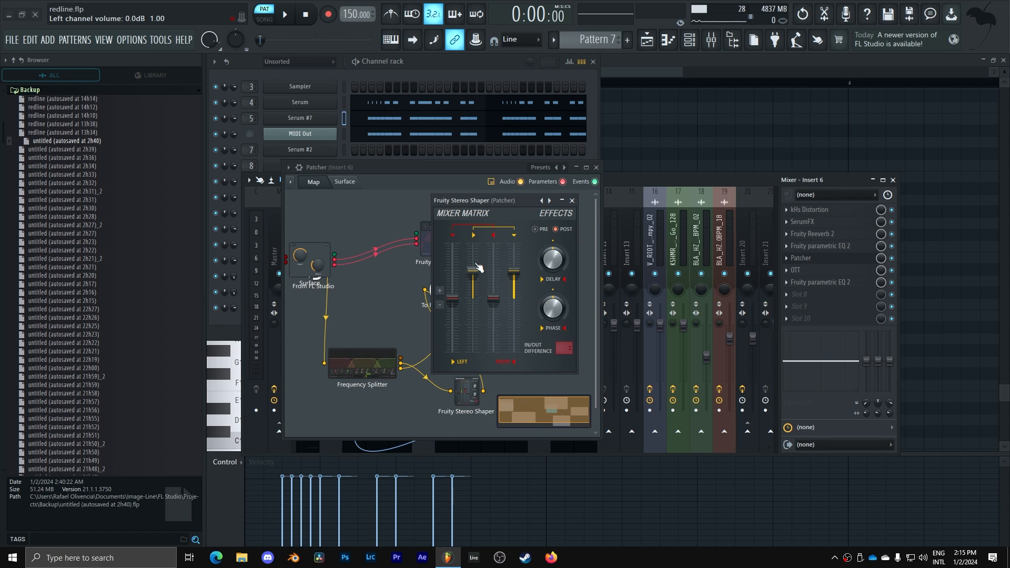
click(572, 200)
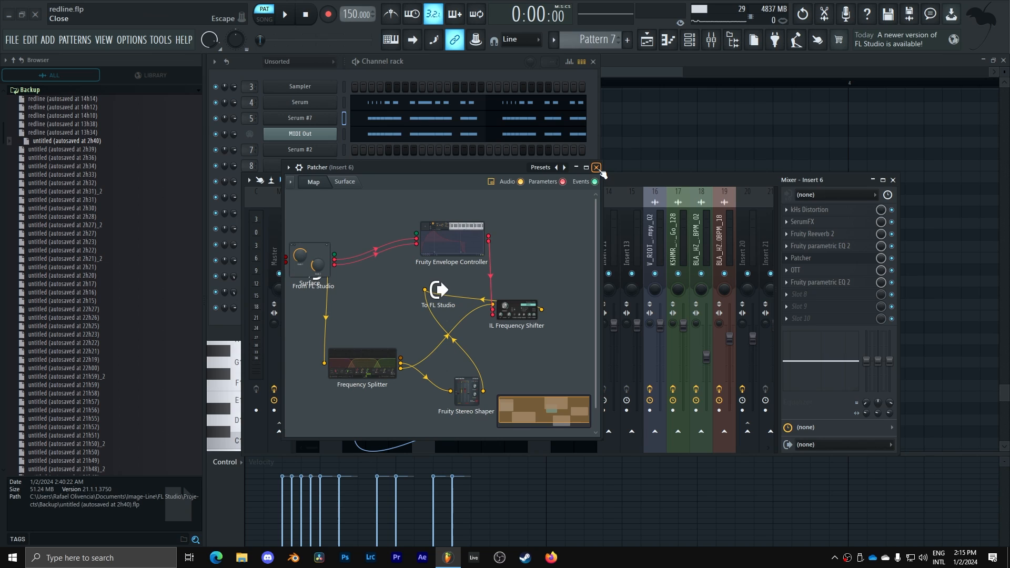
click(465, 390)
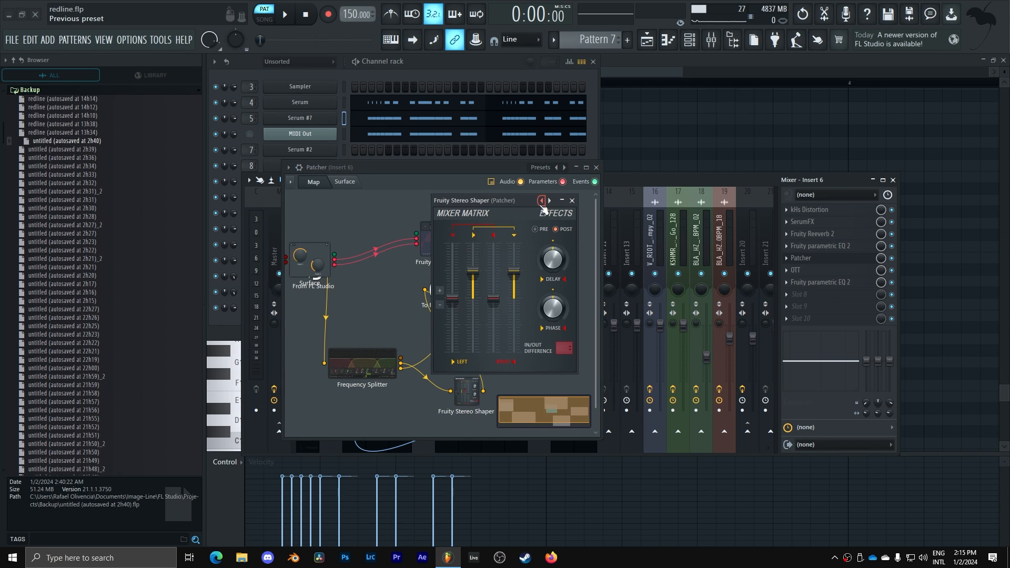
right_click(541, 201)
mouse_move(562, 240)
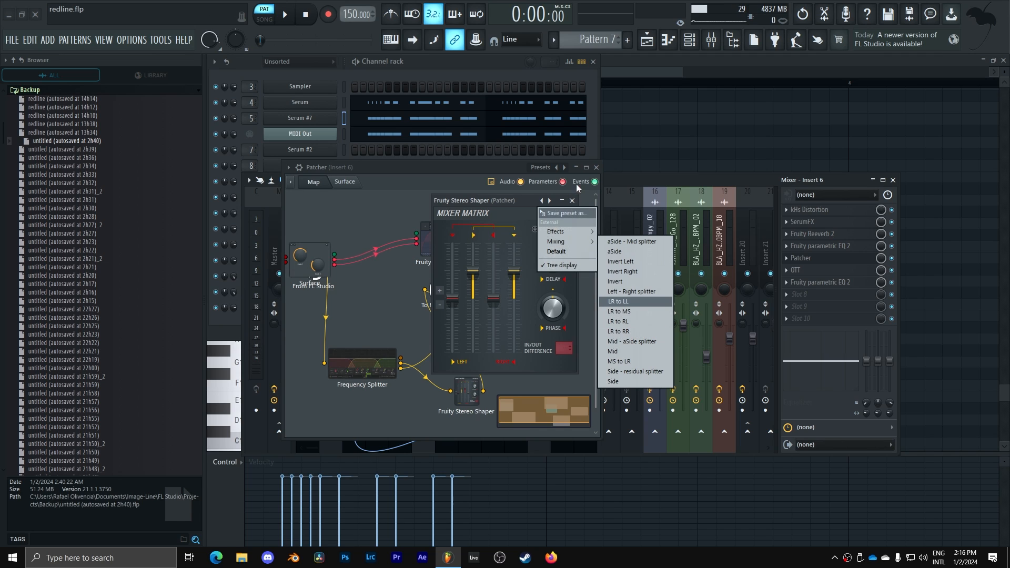
click(595, 167)
Examine Insert 6's OTT and its final Fruity parametric EQ 2, closing each after viewing.
click(801, 271)
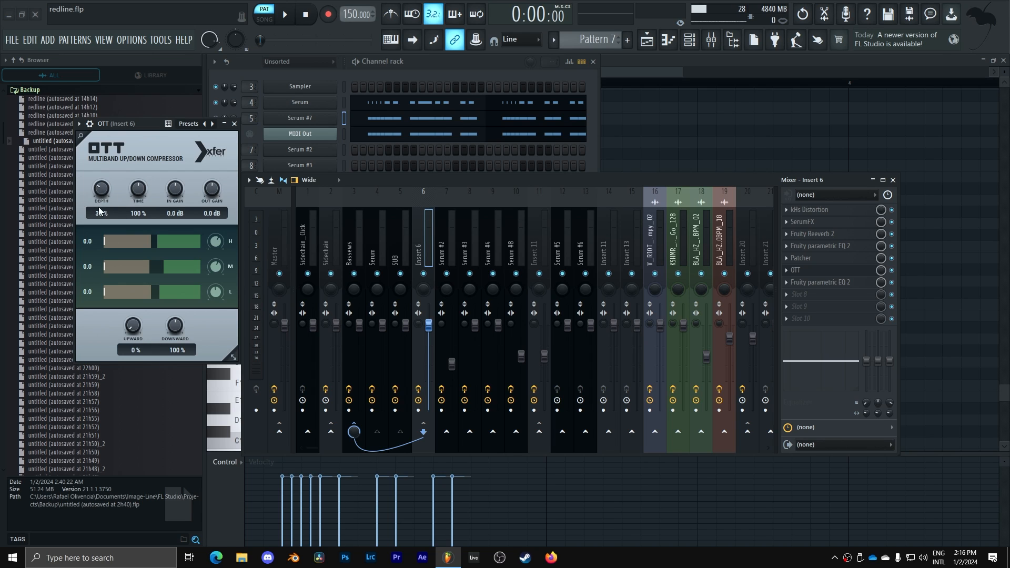
click(234, 124)
click(819, 282)
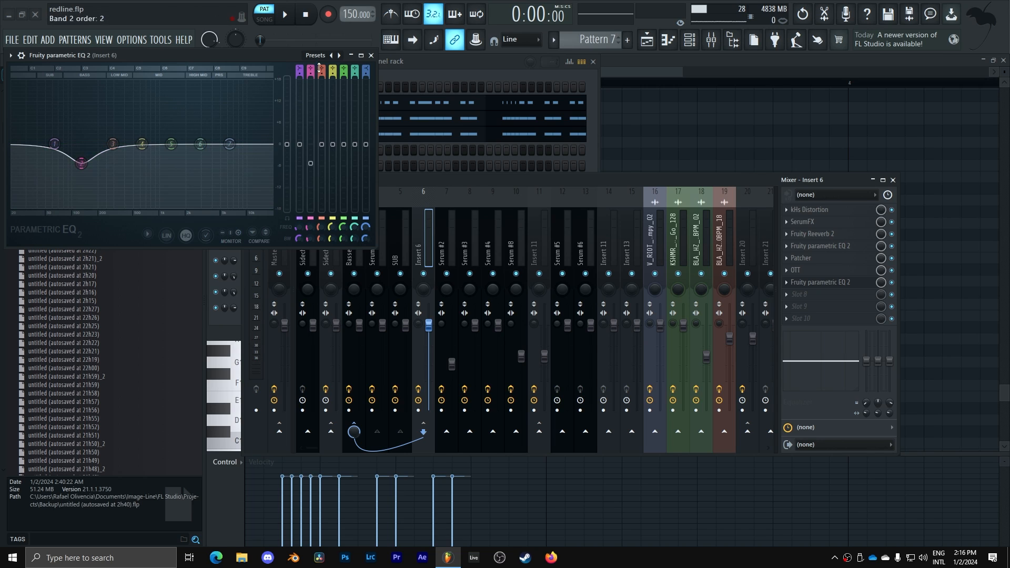
click(370, 55)
Select the Bassews mixer track and examine its OTT, Fruity parametric EQ 2 and Maximus in turn, closing each one.
click(359, 246)
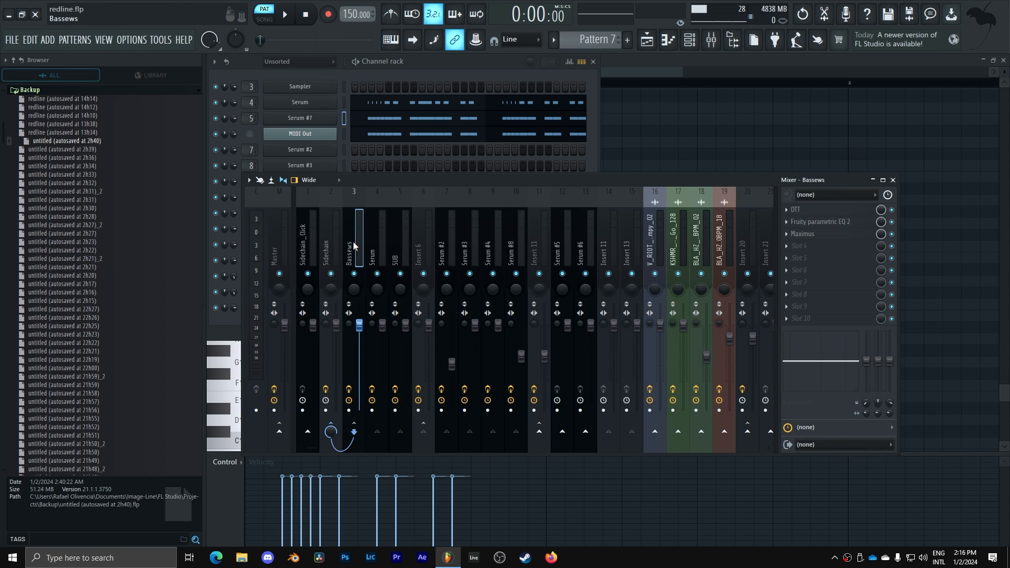
click(811, 211)
click(250, 138)
click(825, 221)
drag(297, 240, 315, 245)
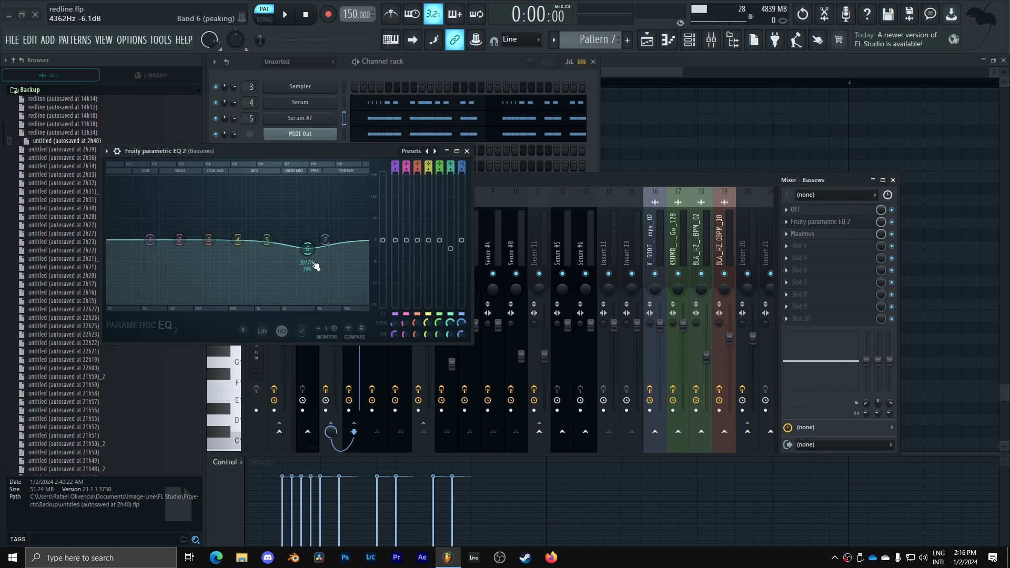
click(467, 151)
click(818, 235)
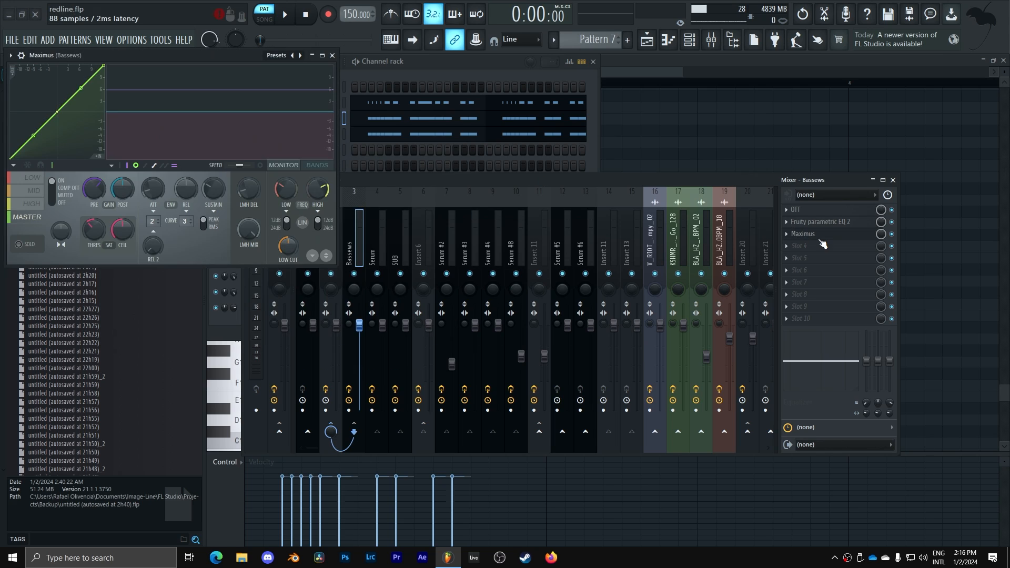
click(333, 56)
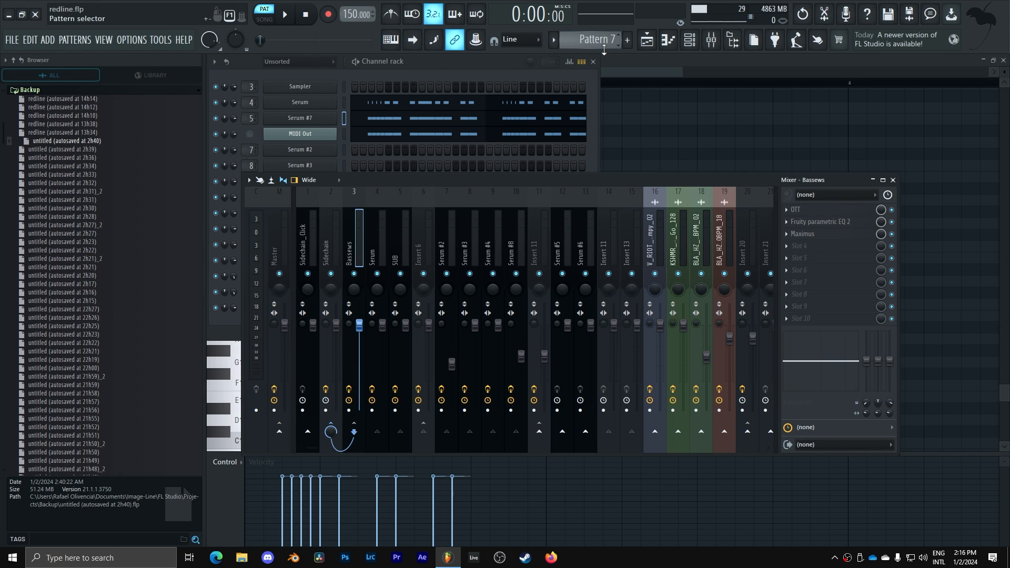
Play Track 3 soloed in the playlist, open its Pattern 1 clip with the channel rack, and stop playback.
click(651, 39)
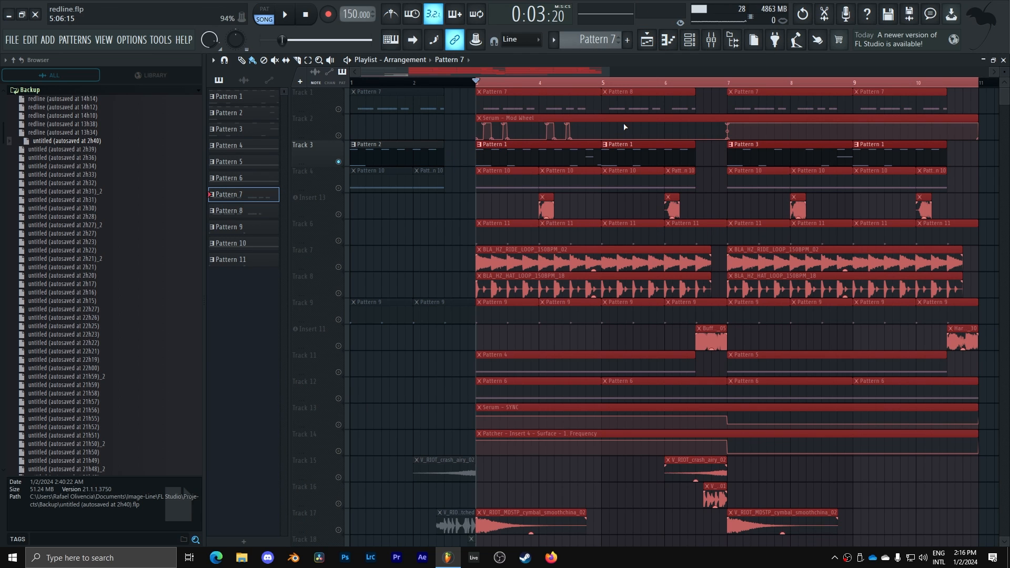
key(space)
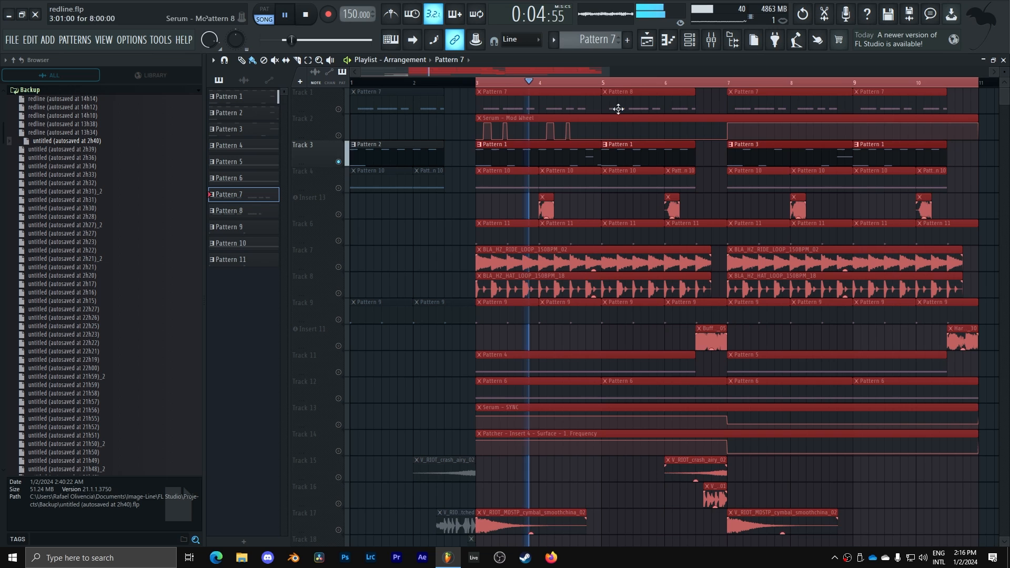
click(689, 41)
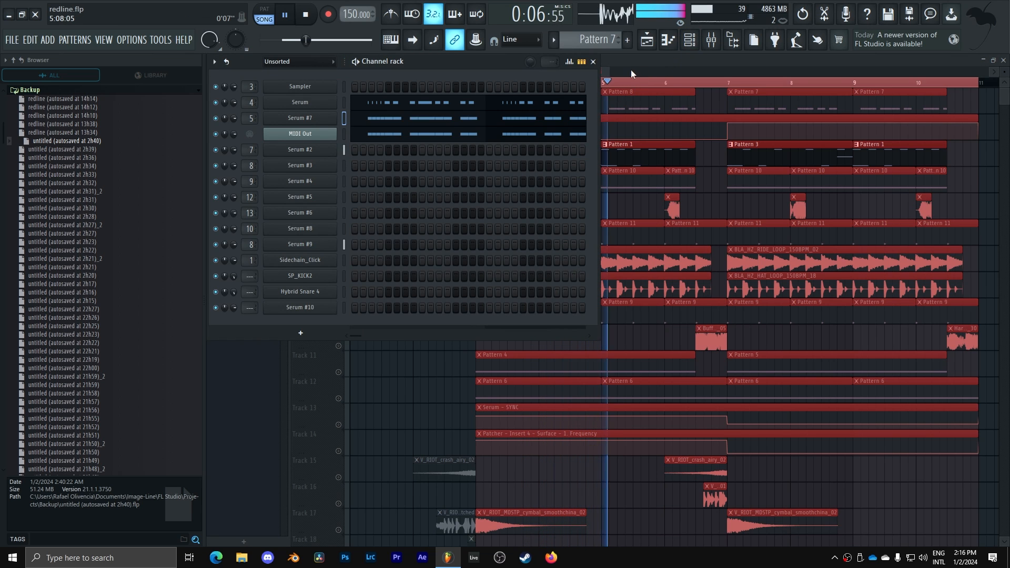
click(594, 61)
double_click(579, 146)
click(689, 40)
key(space)
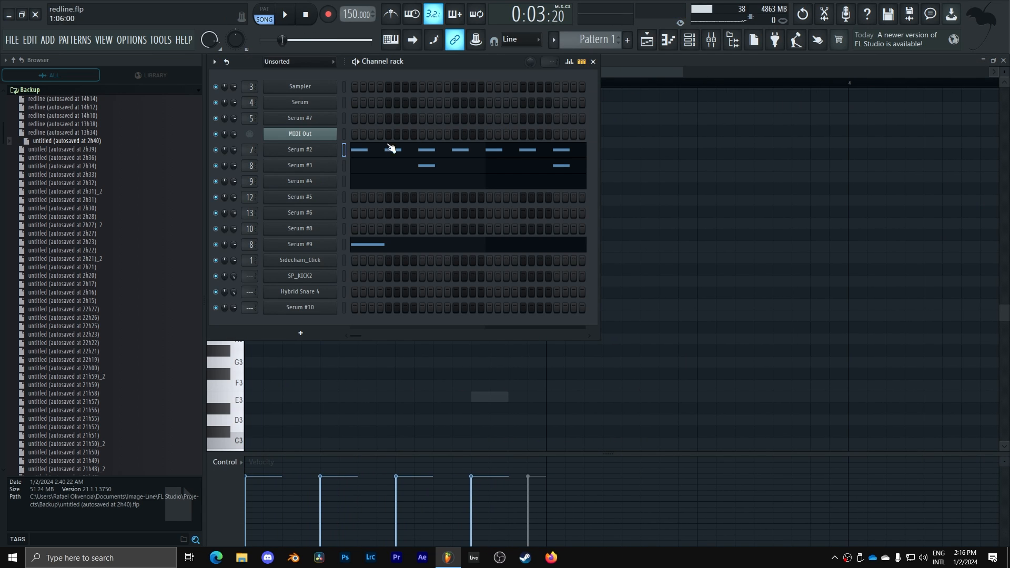
Examine Serum #2's Oneshot patch across its oscillator, global and FX pages, plus Serum #9's BS Heavy Stab patch, closing both.
click(328, 154)
drag(450, 157, 549, 90)
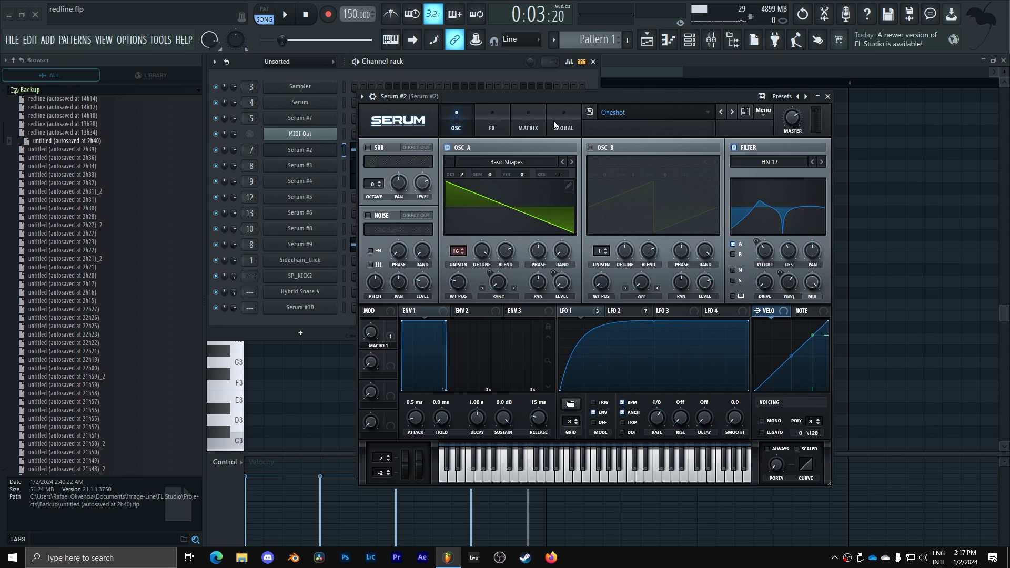
click(563, 252)
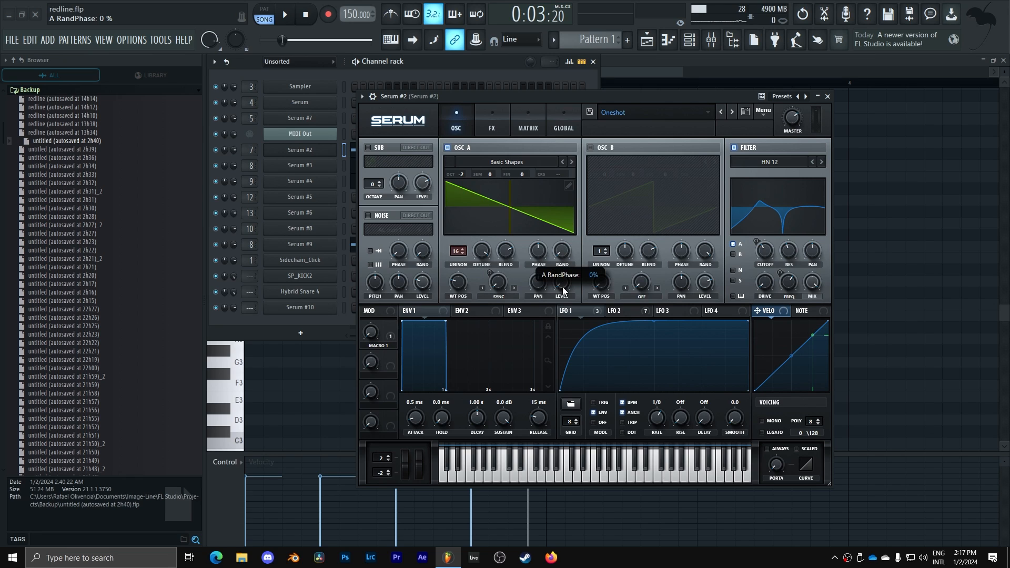
click(564, 127)
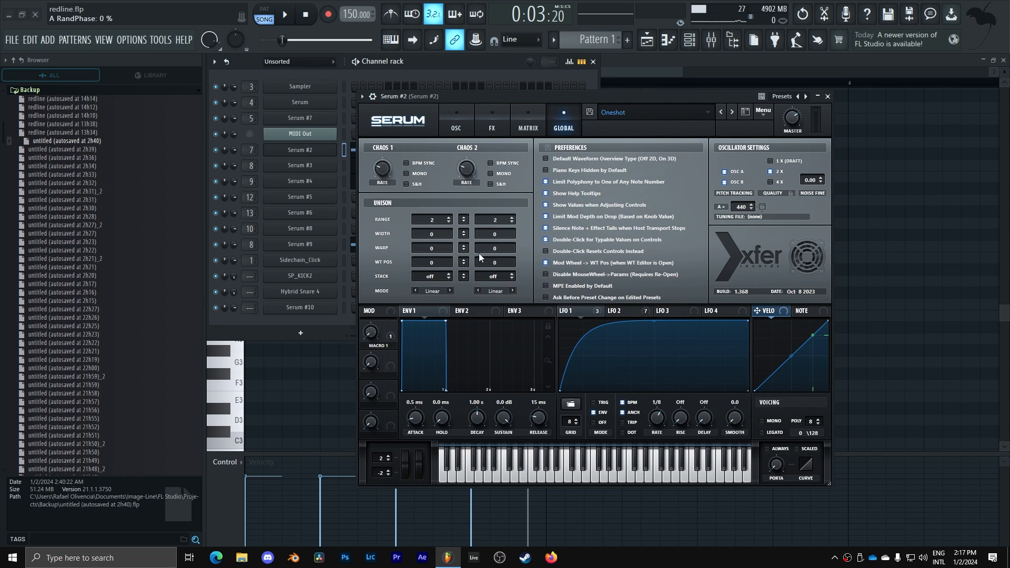
click(450, 127)
click(514, 122)
click(493, 125)
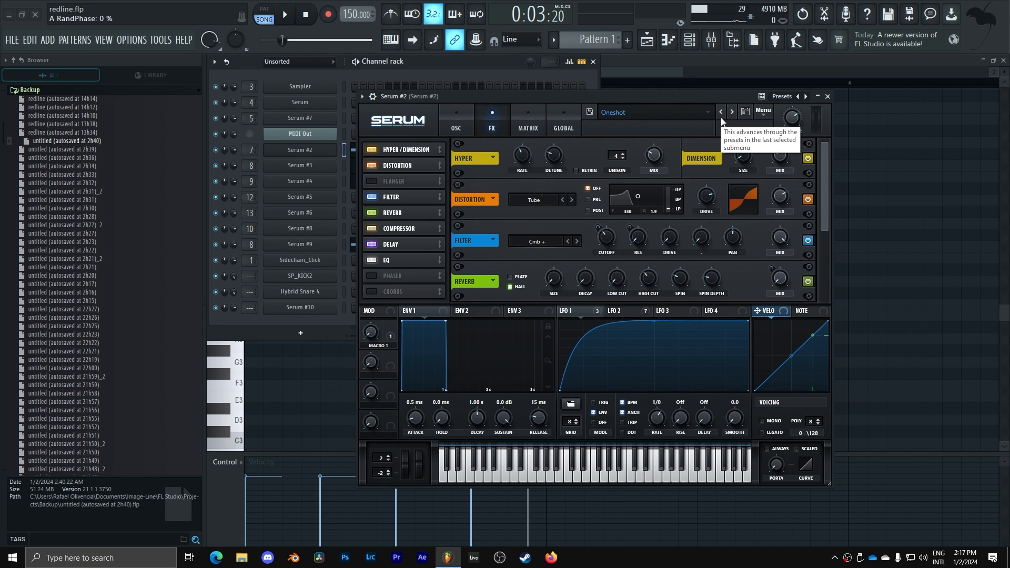
click(827, 96)
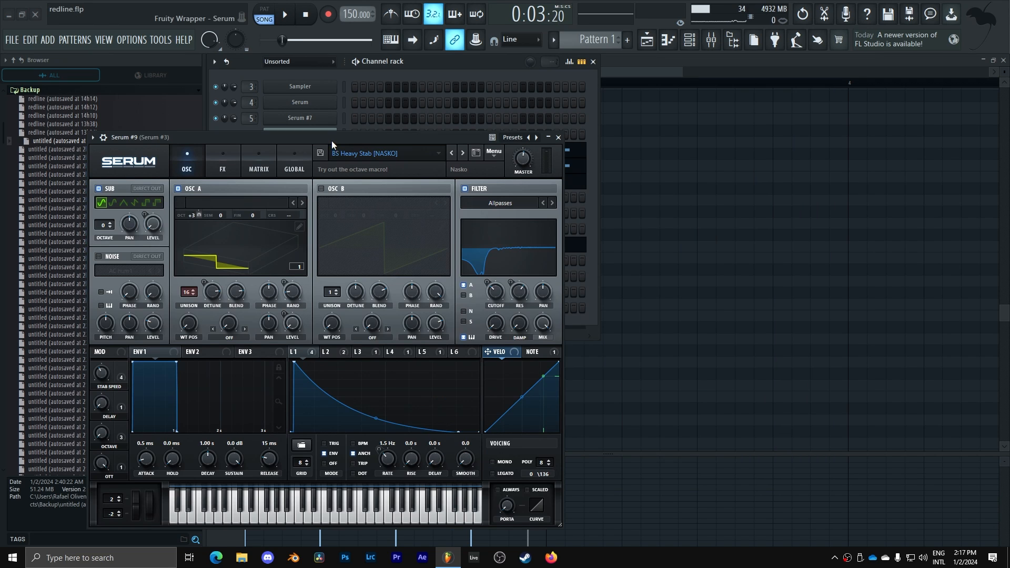
drag(331, 140, 658, 108)
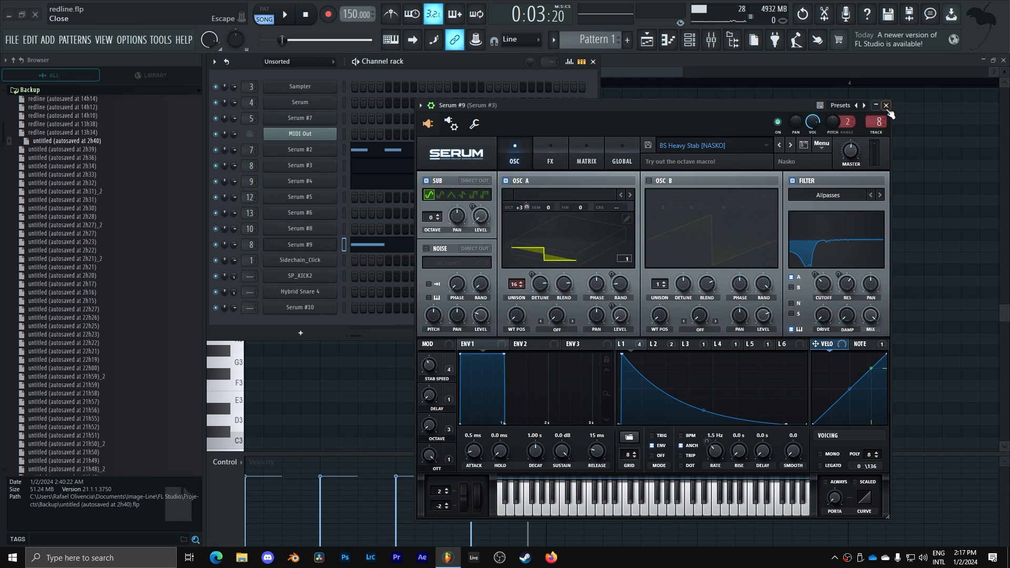
click(886, 106)
Examine the Serum #3 mixer track's OTT, both Fruity parametric EQ 2 instances and kHs Distortion, and close them all.
click(711, 39)
click(801, 210)
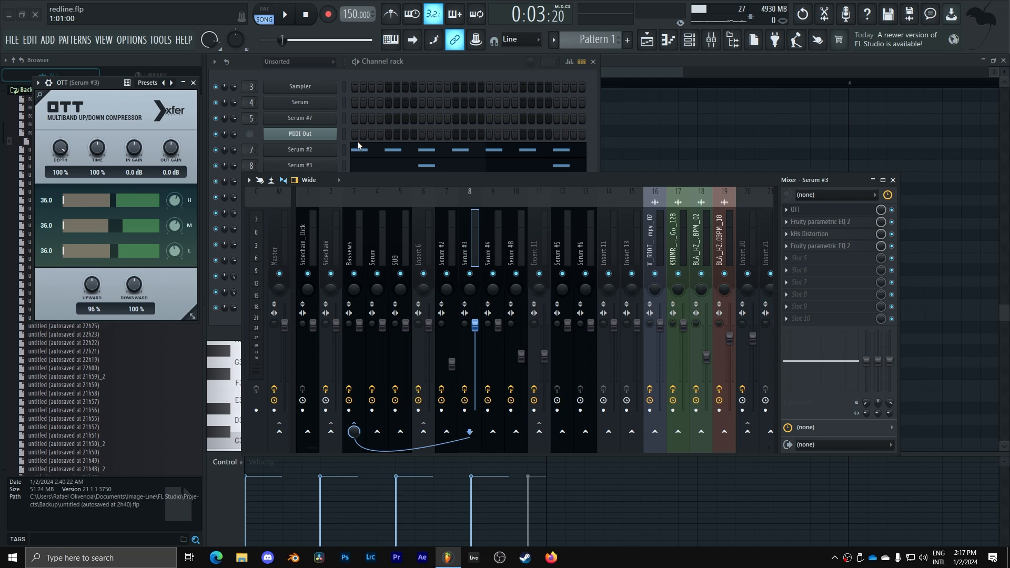
click(830, 223)
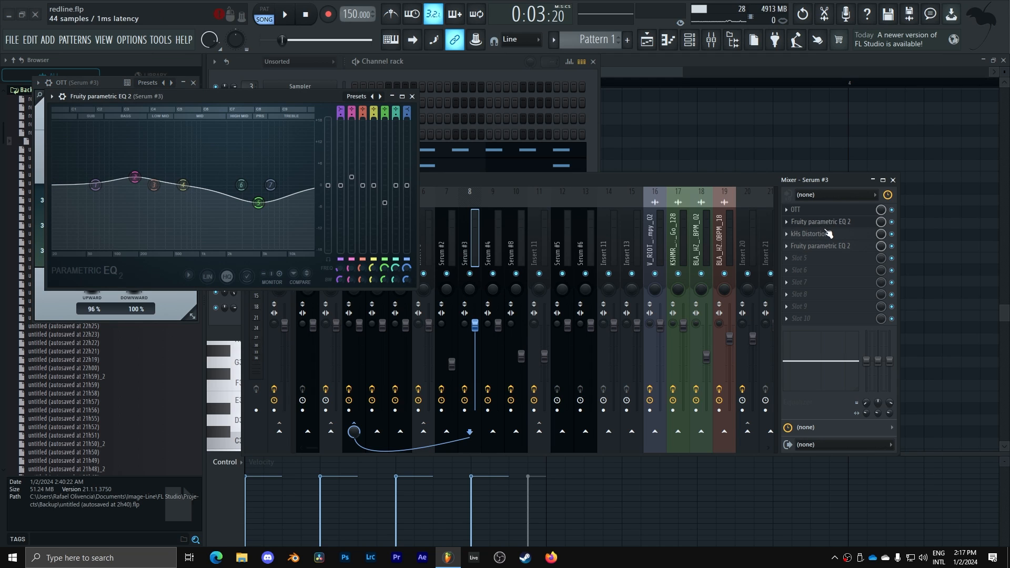
click(824, 235)
click(821, 252)
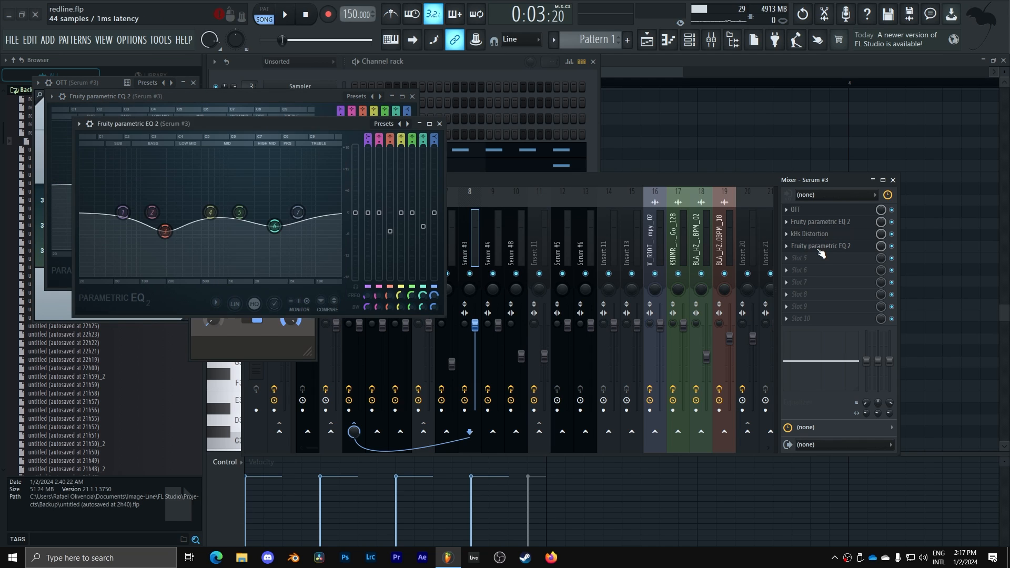
click(440, 123)
click(412, 97)
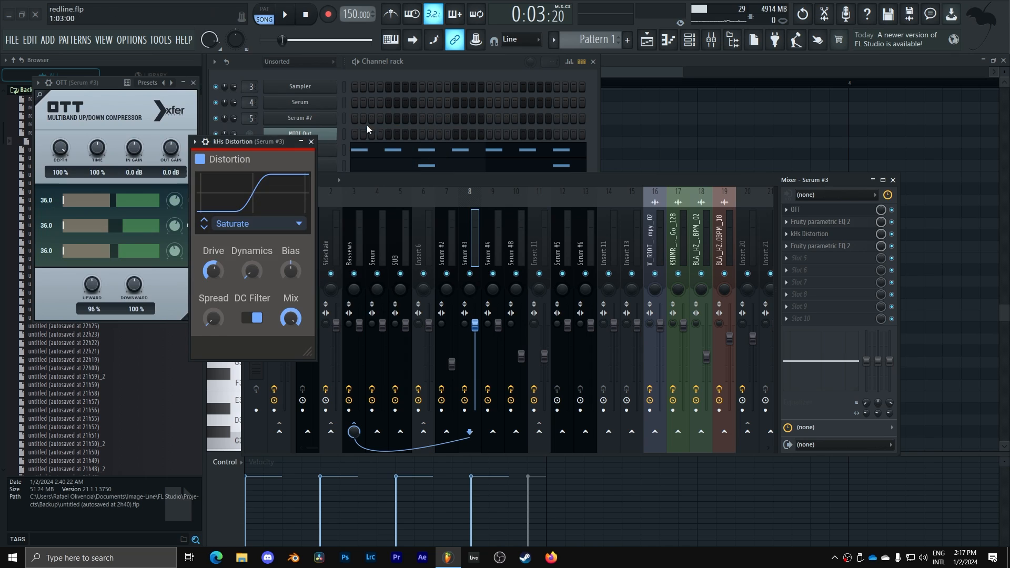
click(310, 142)
click(193, 83)
Examine Serum #3's BS Disgusting patch and its channel settings, close it, and view Serum #4's notes in the piano roll.
drag(465, 99, 471, 101)
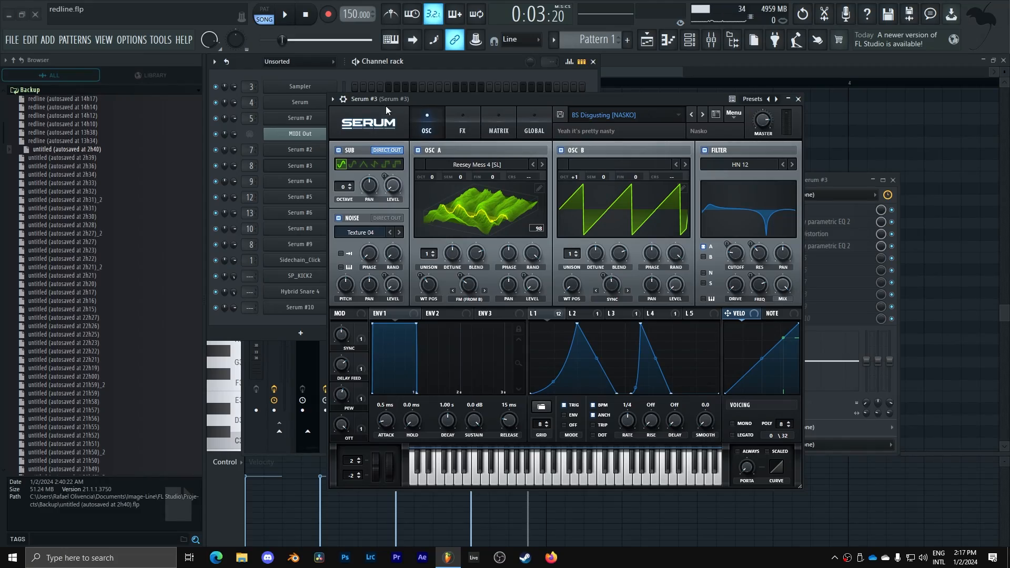
click(343, 98)
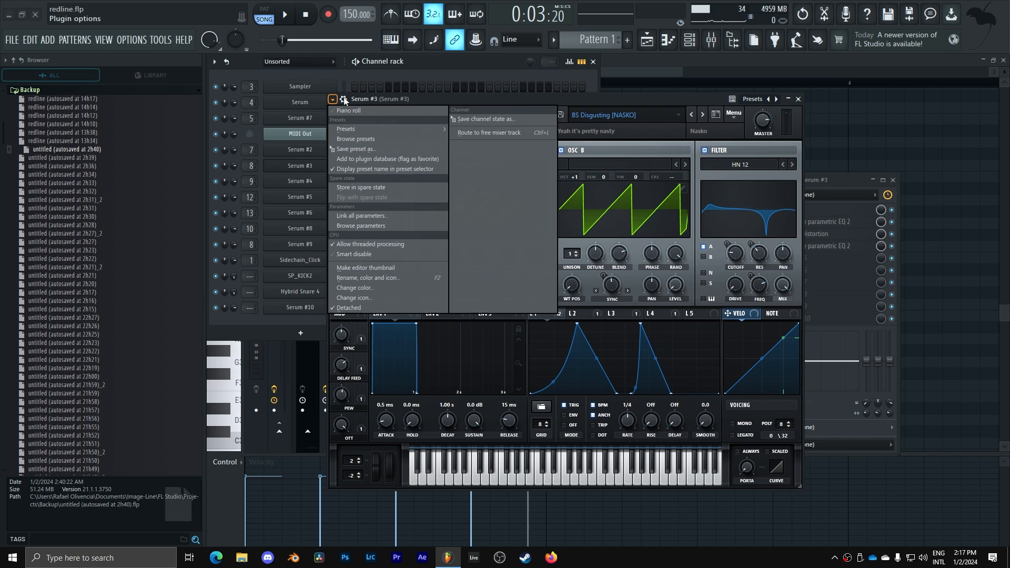
click(348, 99)
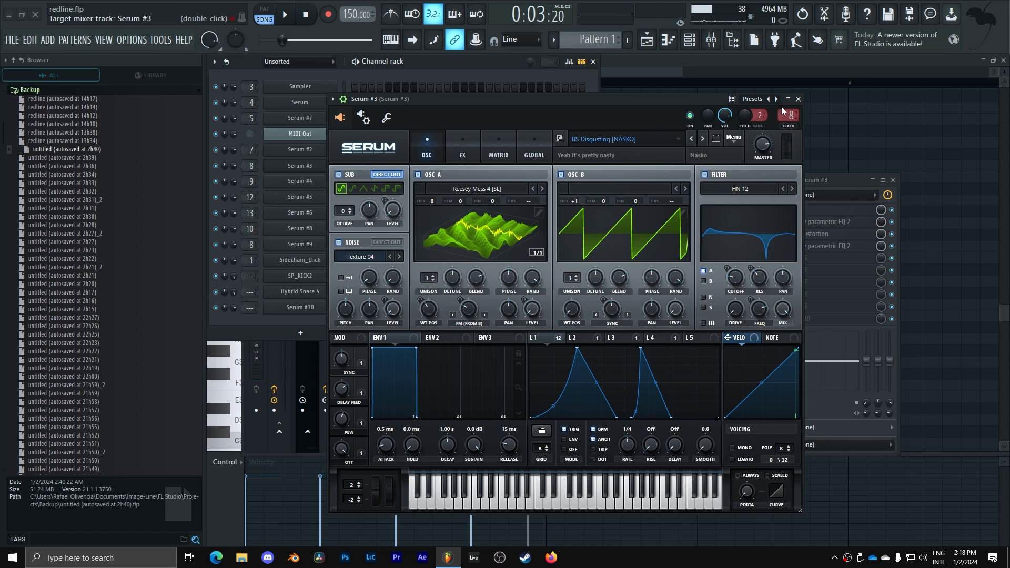
click(799, 99)
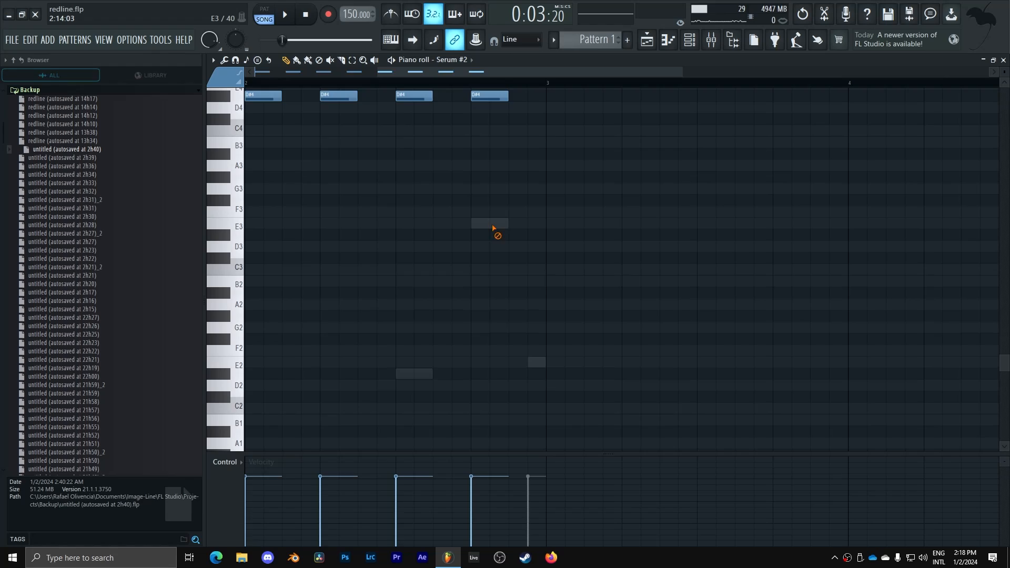
click(495, 224)
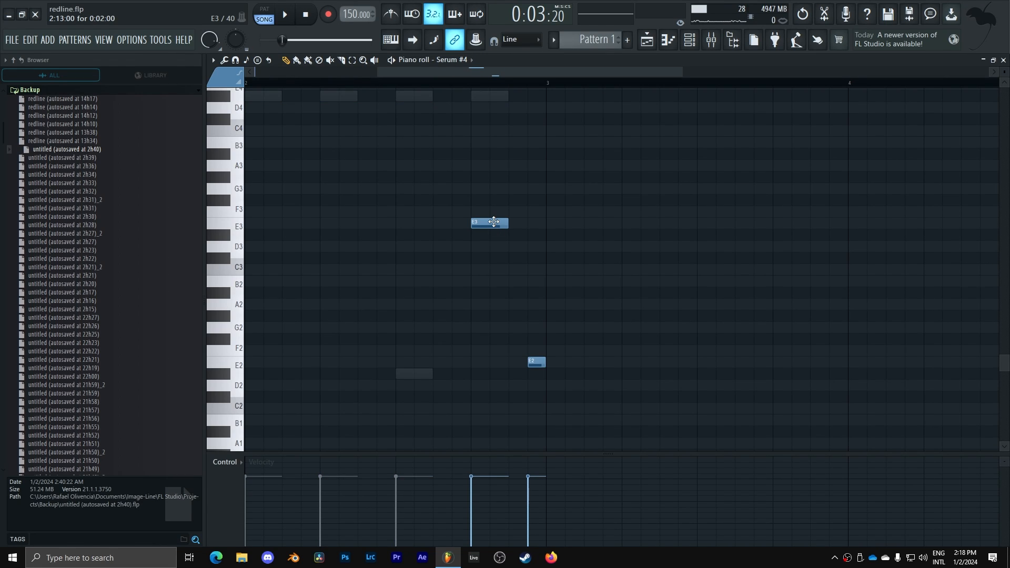
click(535, 360)
Solo the Insert 13 playlist track and listen to its audio clips at bars 4 and 8, then stop playback.
right_click(343, 211)
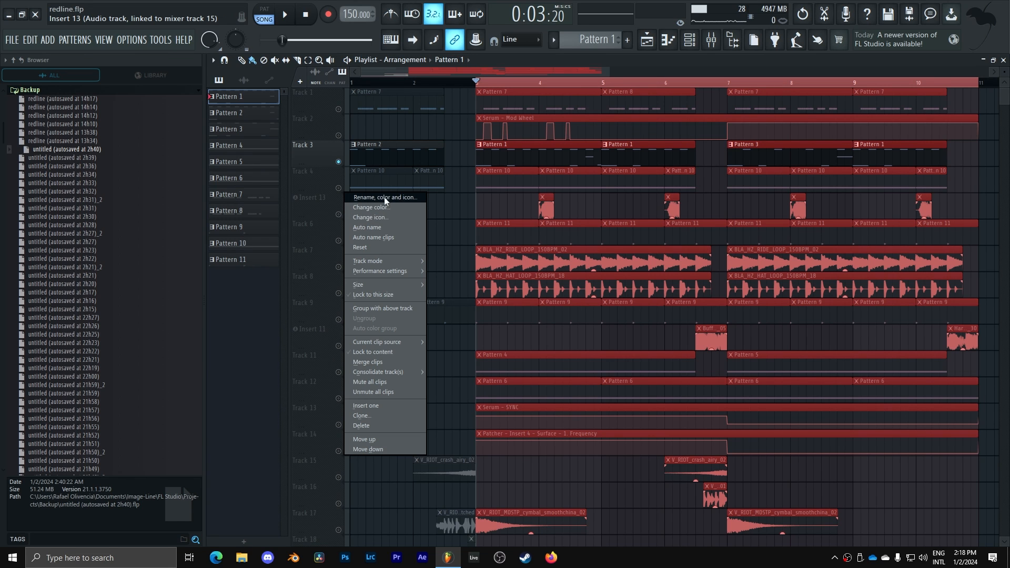
key(Escape)
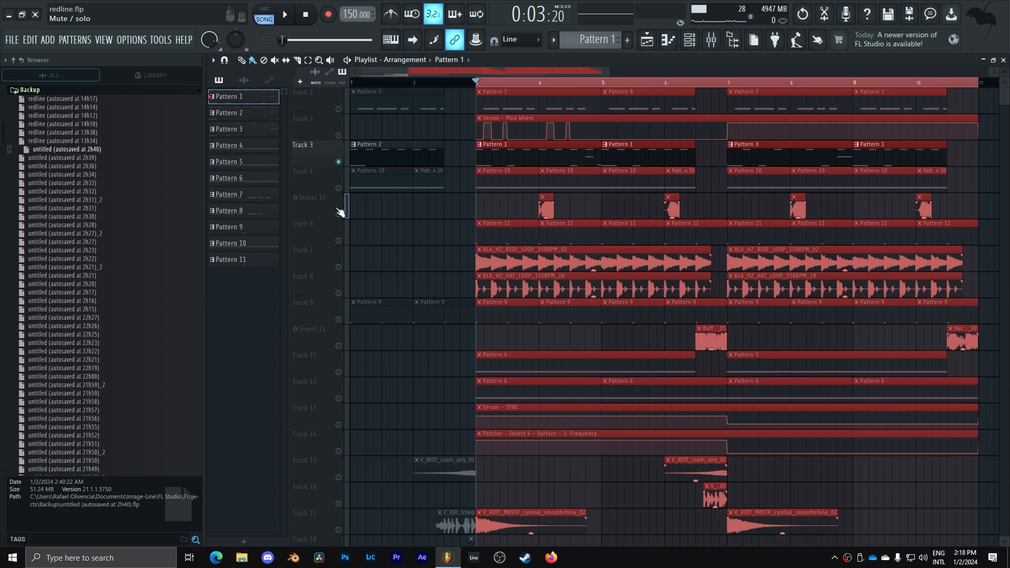
click(539, 83)
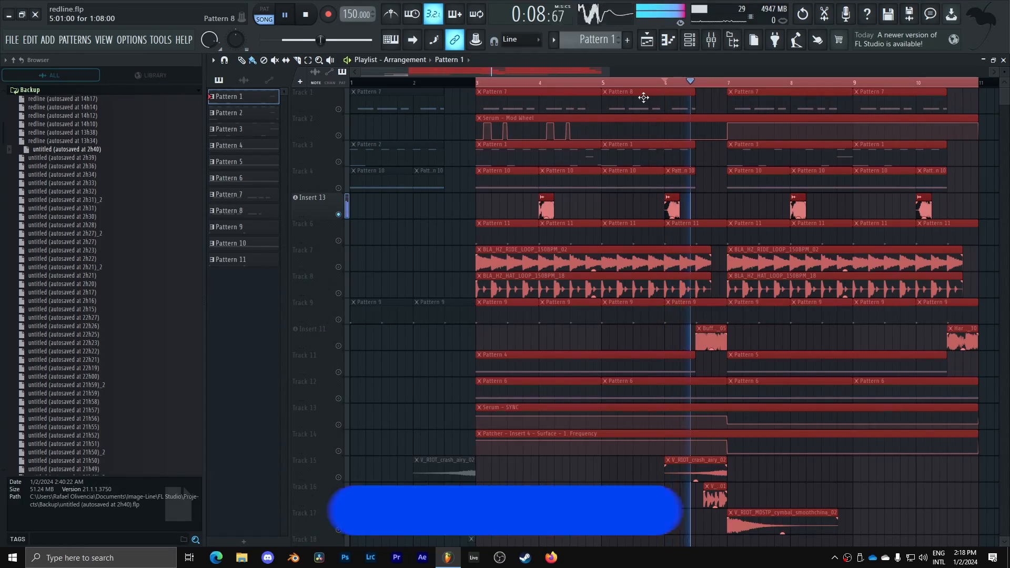
click(791, 85)
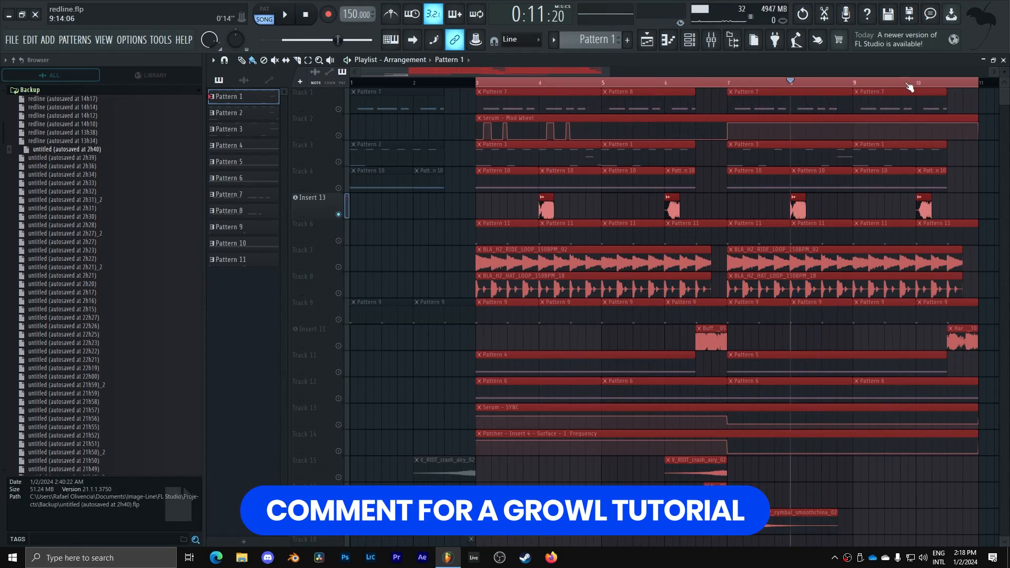
key(space)
Check Insert 13's routing to the Bassews track in the mixer and close the mixer.
click(713, 42)
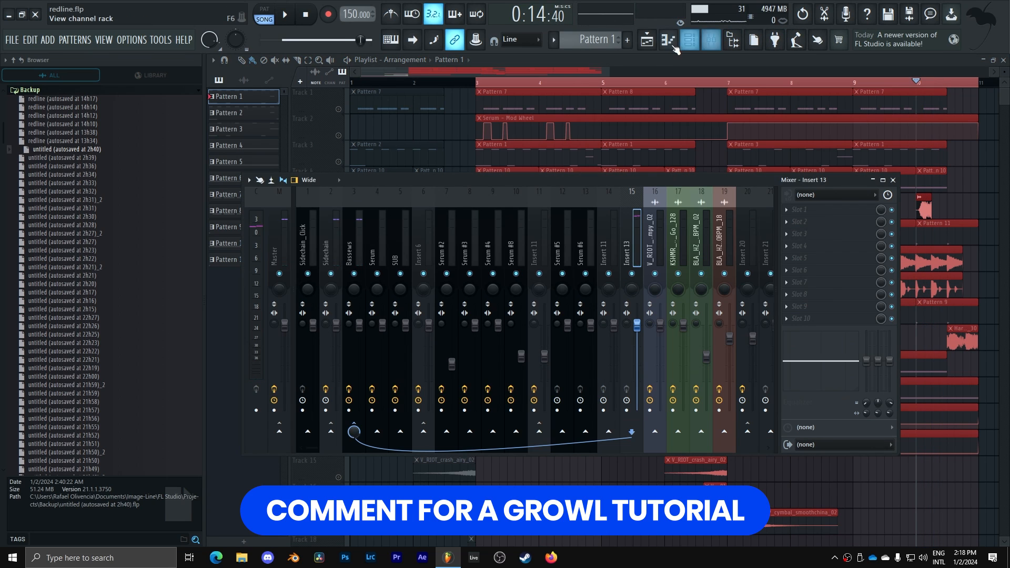
click(357, 240)
key(F9)
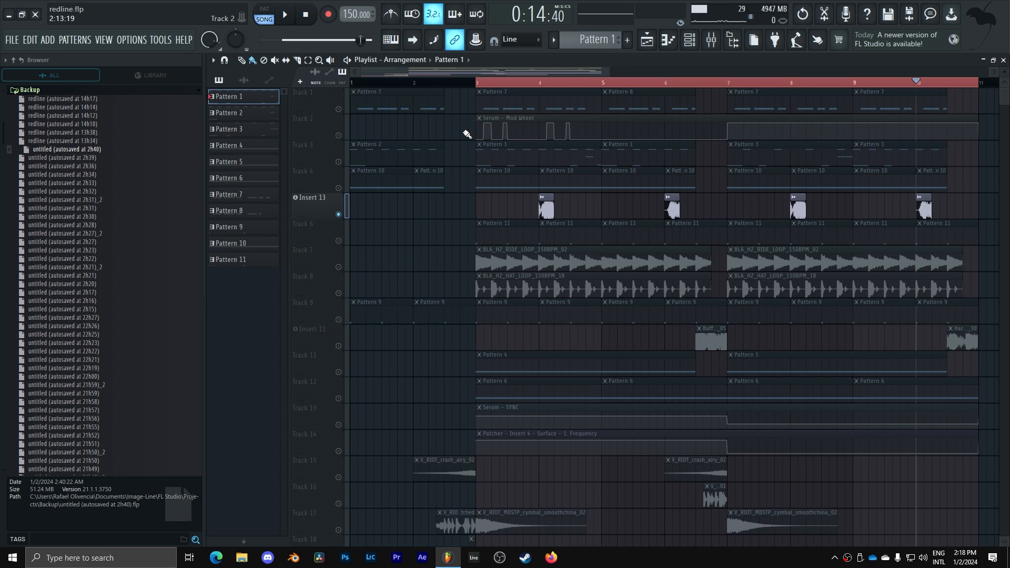
Add Tracks 7 and 8 to the soloed Track 6 and play the three together from bar 3, then stop playback.
scroll(453, 174, down, 3)
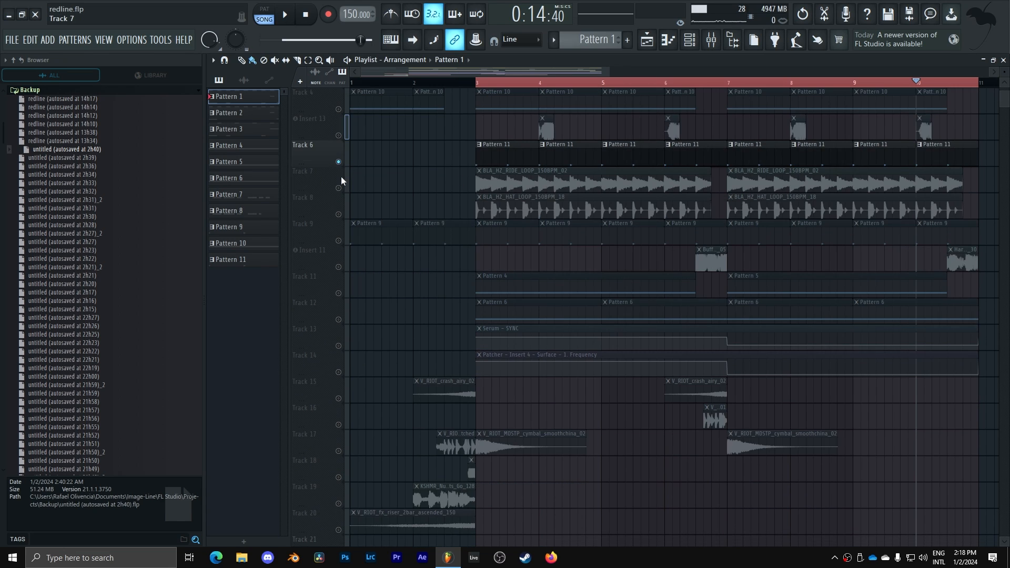
click(338, 188)
click(338, 214)
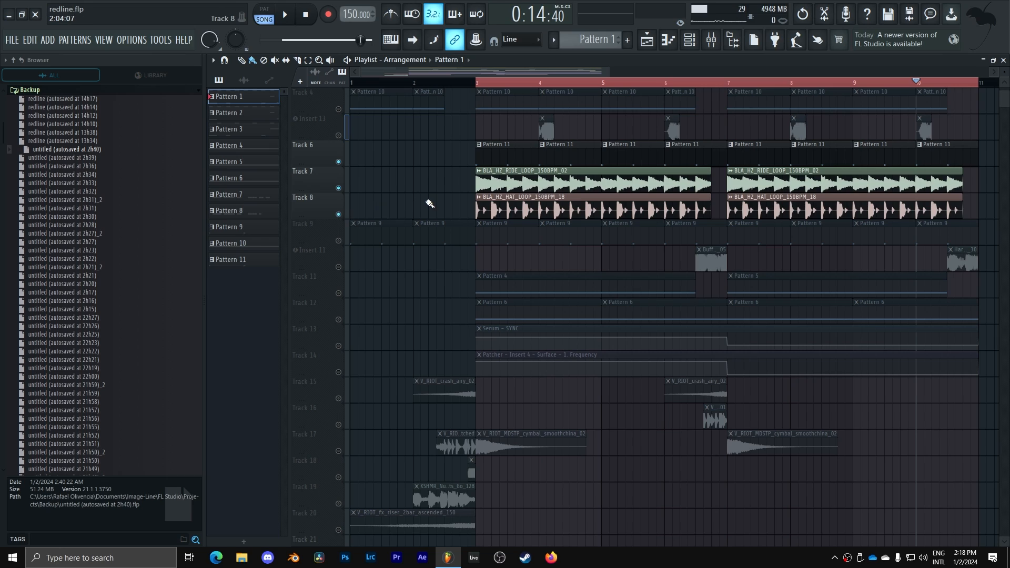
click(476, 84)
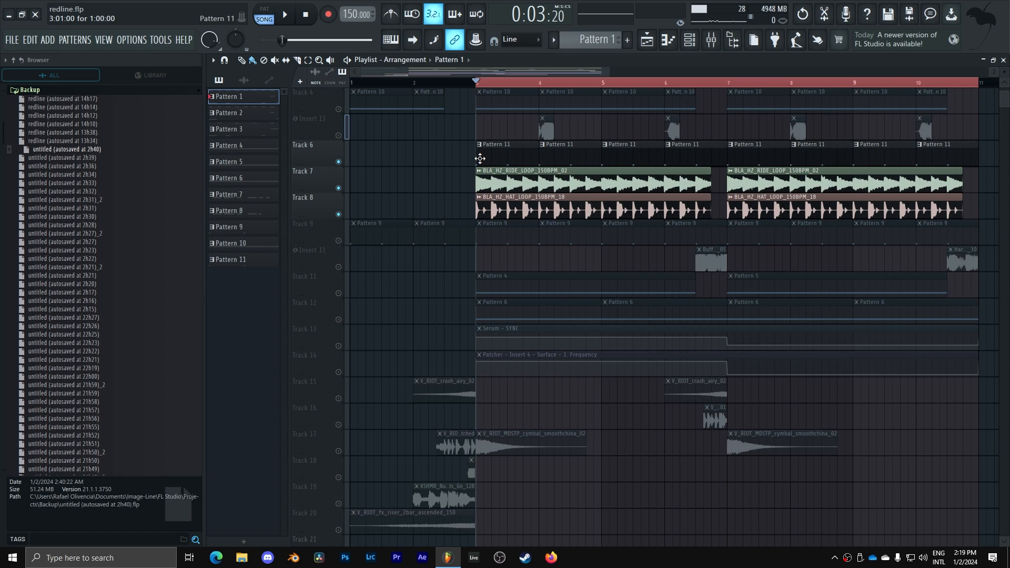
key(space)
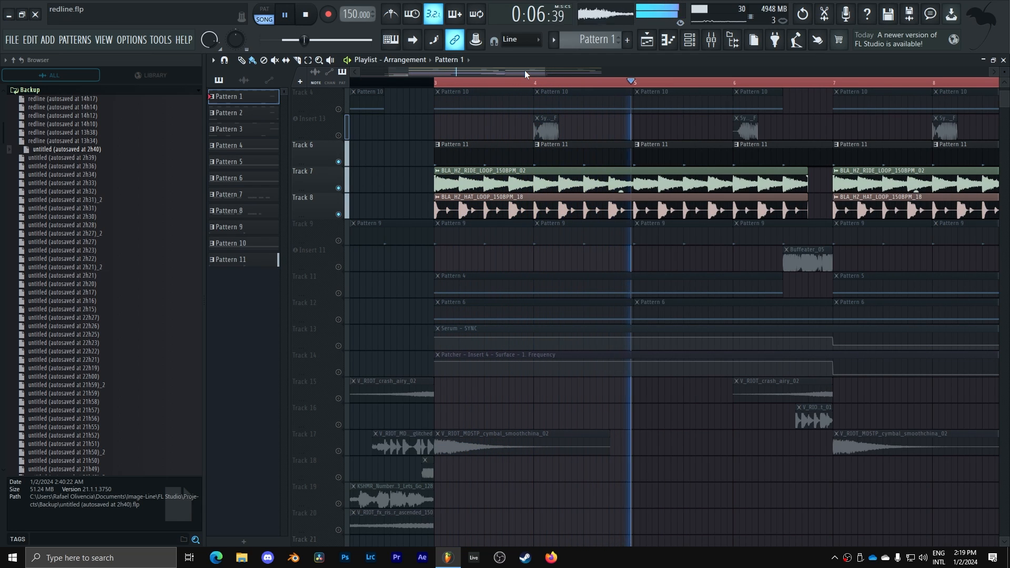
key(space)
Solo Track 9 in the playlist and open its Pattern 9 clip along with the channel rack.
click(489, 144)
right_click(339, 240)
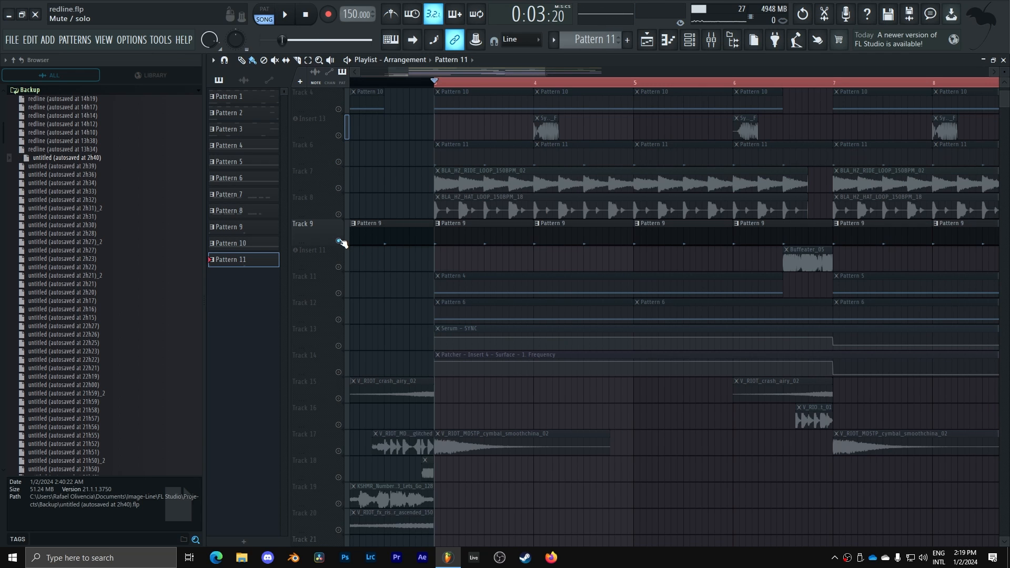
double_click(488, 242)
click(689, 39)
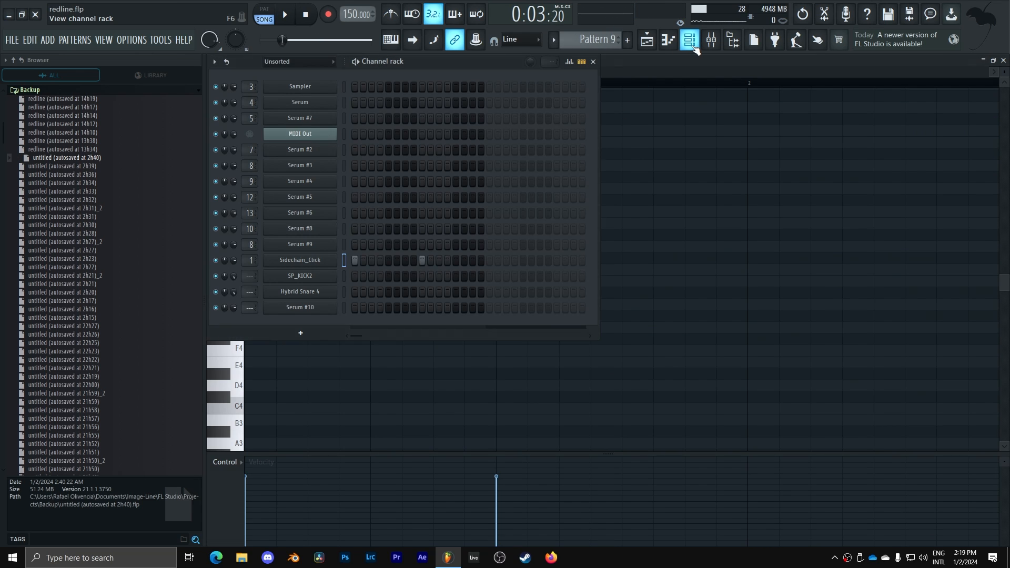
Examine the Sidechain_Click channel's sampler settings, close it, and select the Sidechain track in the mixer.
click(314, 265)
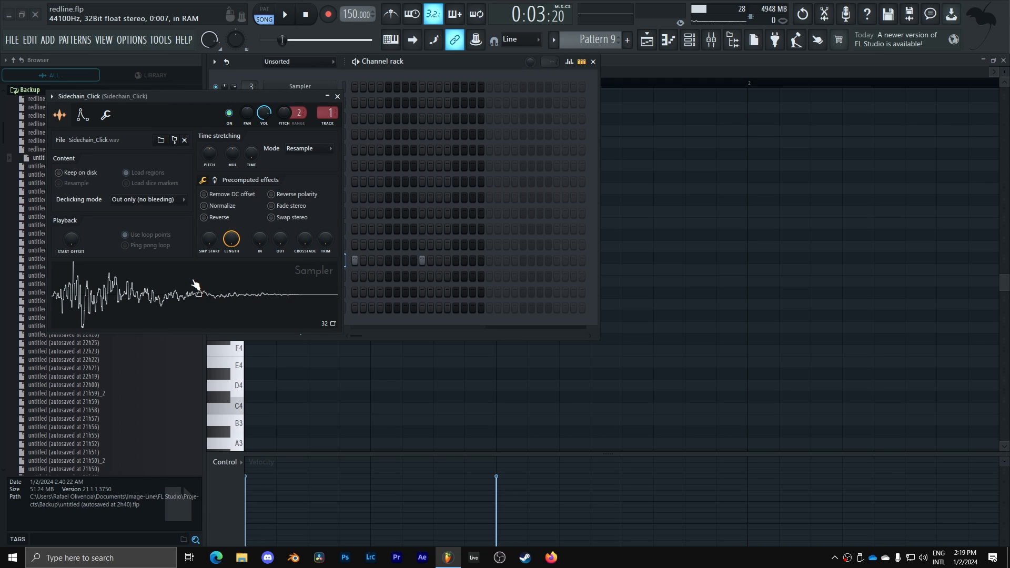
click(337, 96)
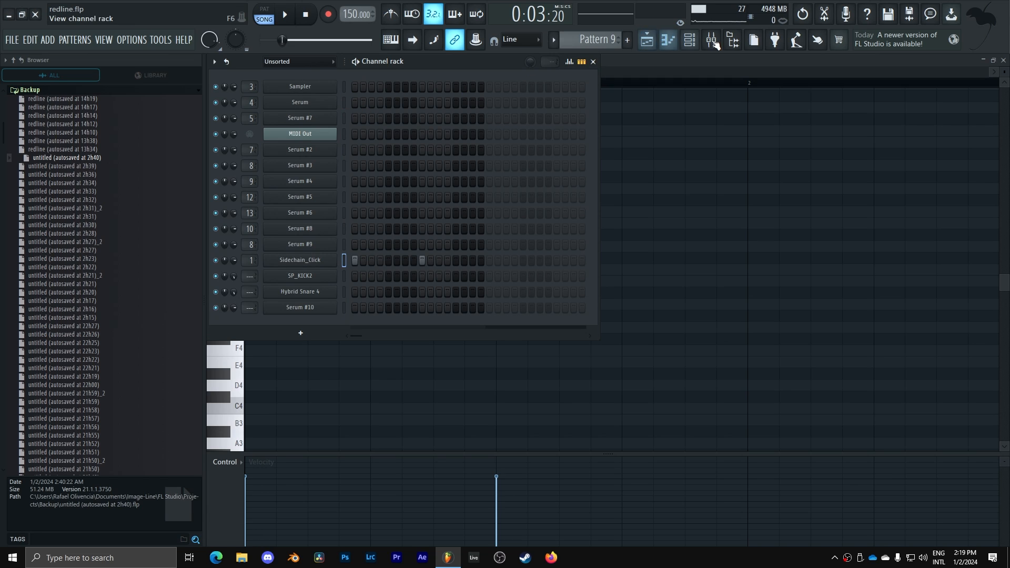
key(F9)
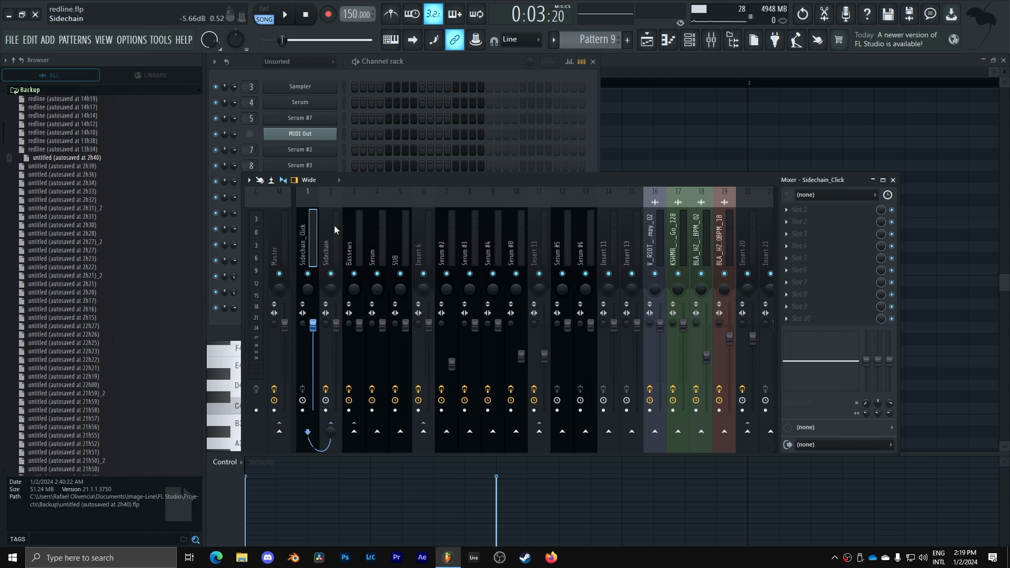
click(334, 225)
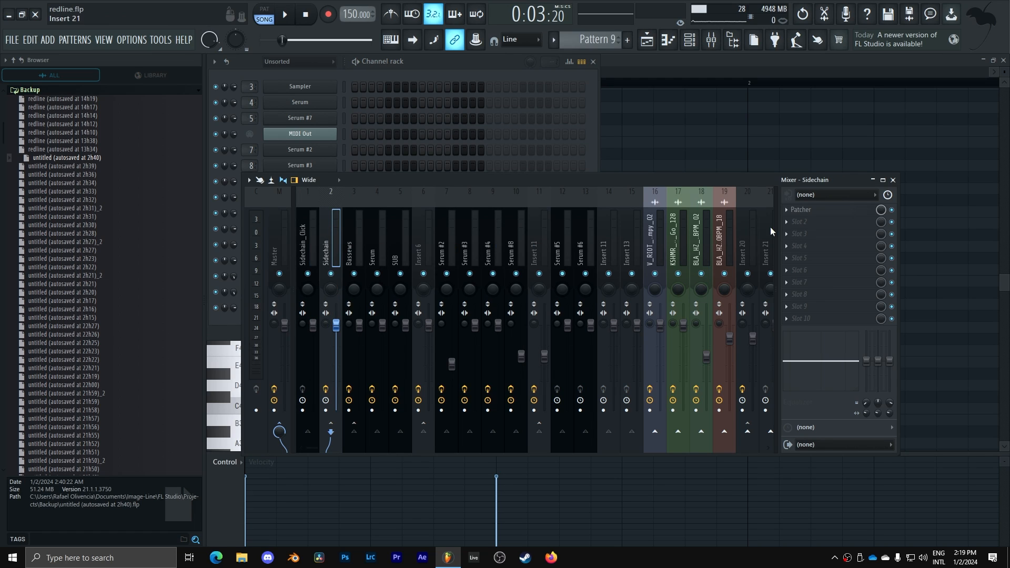
Open the Sidechain track's Patcher, examine the routing inside its Trigger module, and close the Trigger map.
click(800, 210)
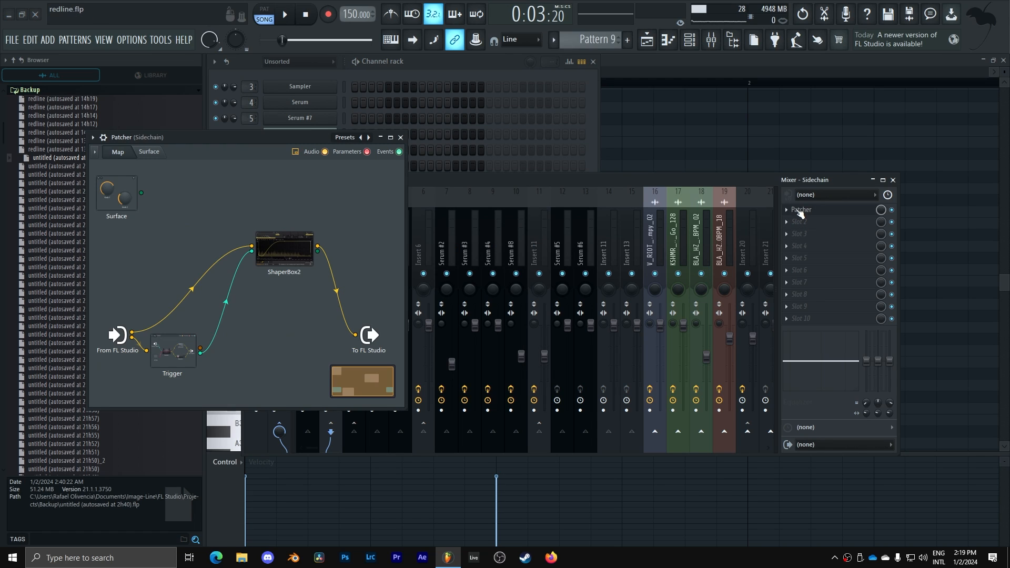
drag(172, 364, 200, 368)
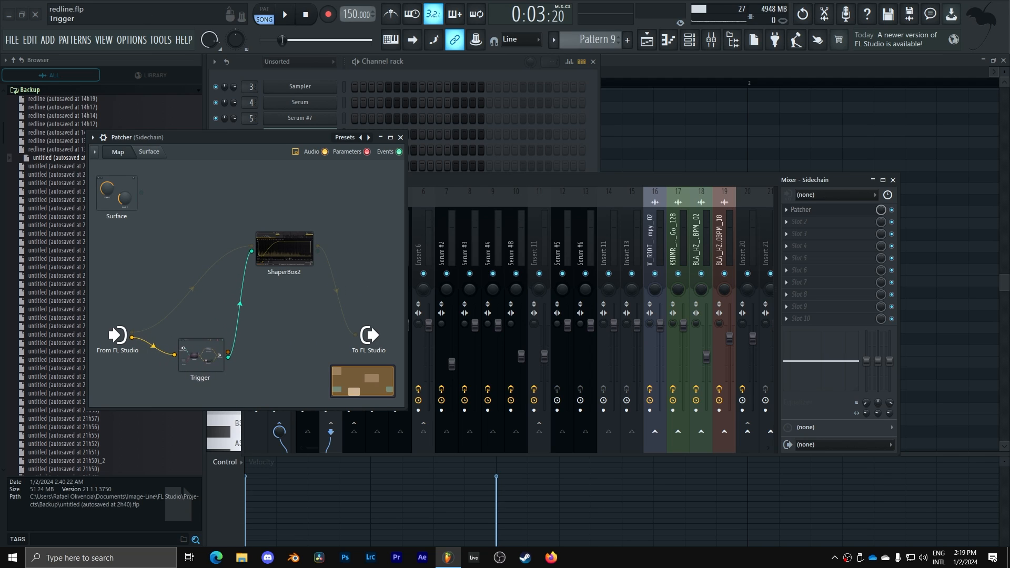
click(203, 362)
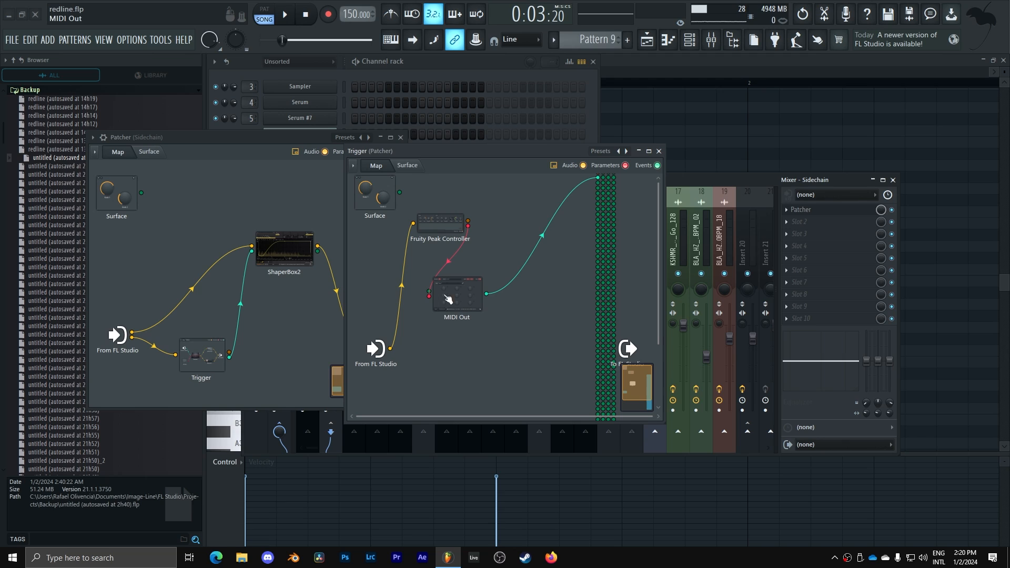
click(658, 152)
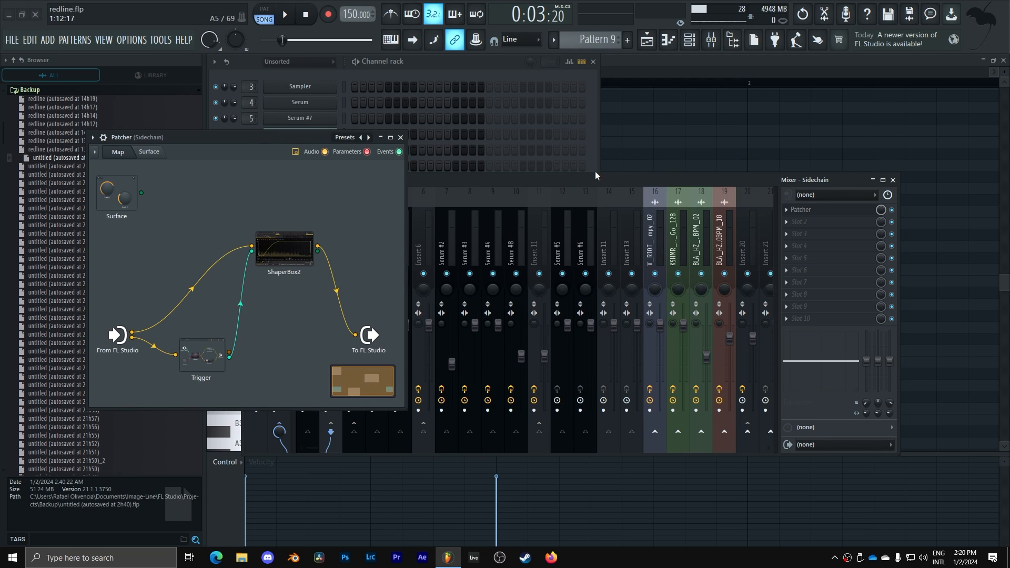
Examine the volume curve in the Sidechain Patcher's ShaperBox2 module, then close both ShaperBox2 and the Patcher.
drag(277, 246, 287, 269)
double_click(288, 270)
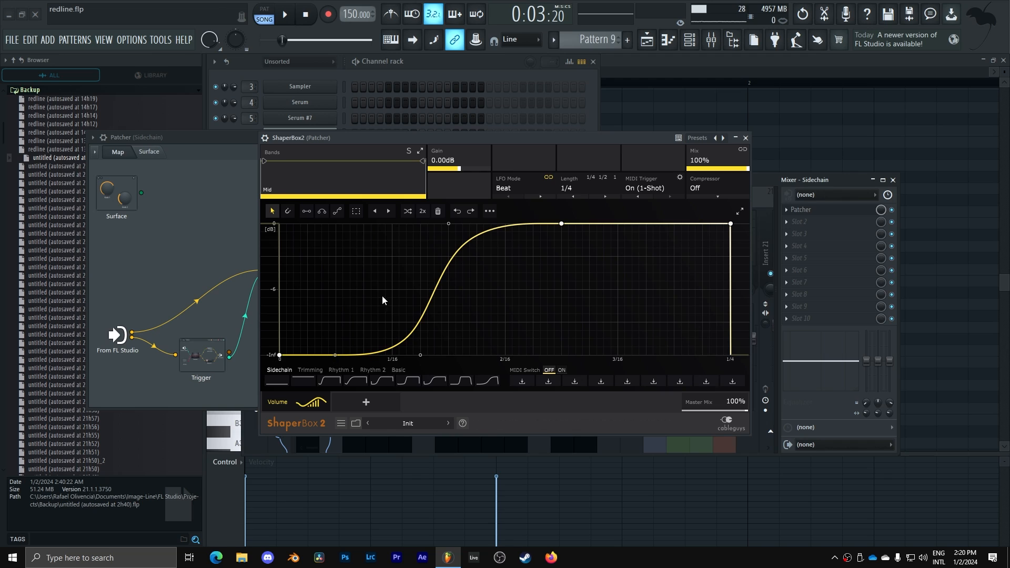
click(745, 138)
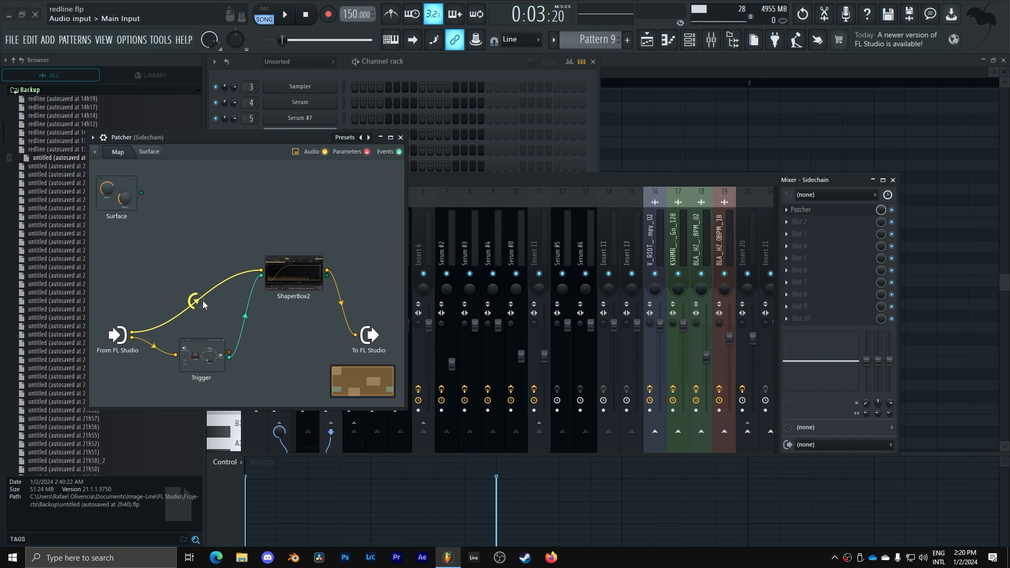
click(401, 137)
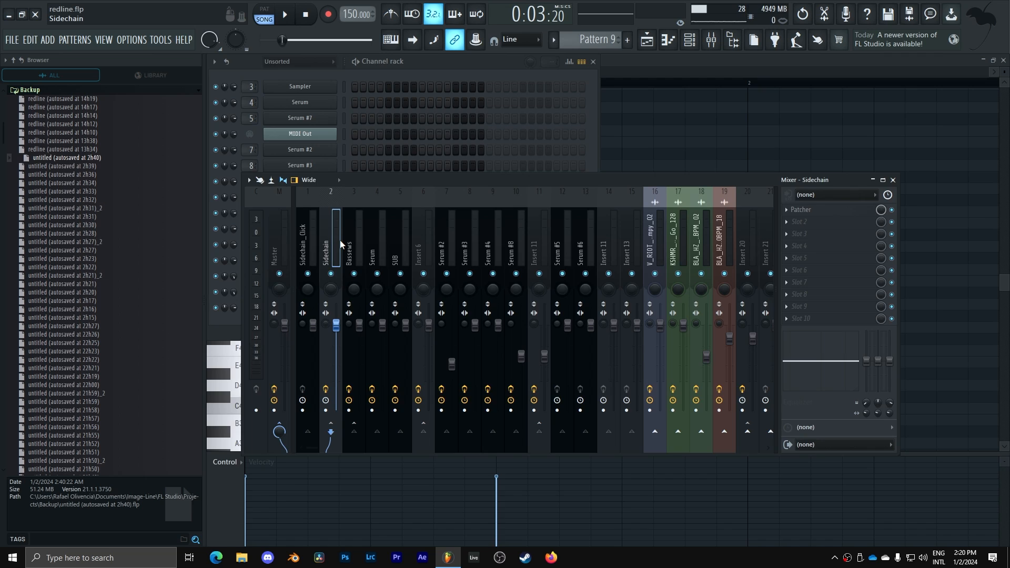
Solo Tracks 11 and 12 in the playlist and play them together from bar 3, then stop playback.
key(F5)
scroll(339, 239, down, 2)
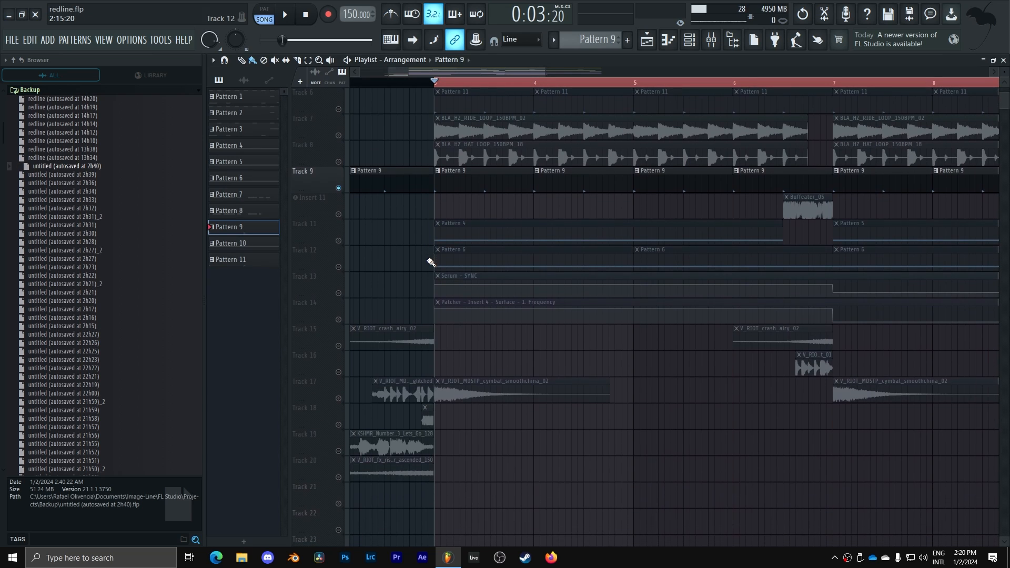
click(338, 241)
click(338, 267)
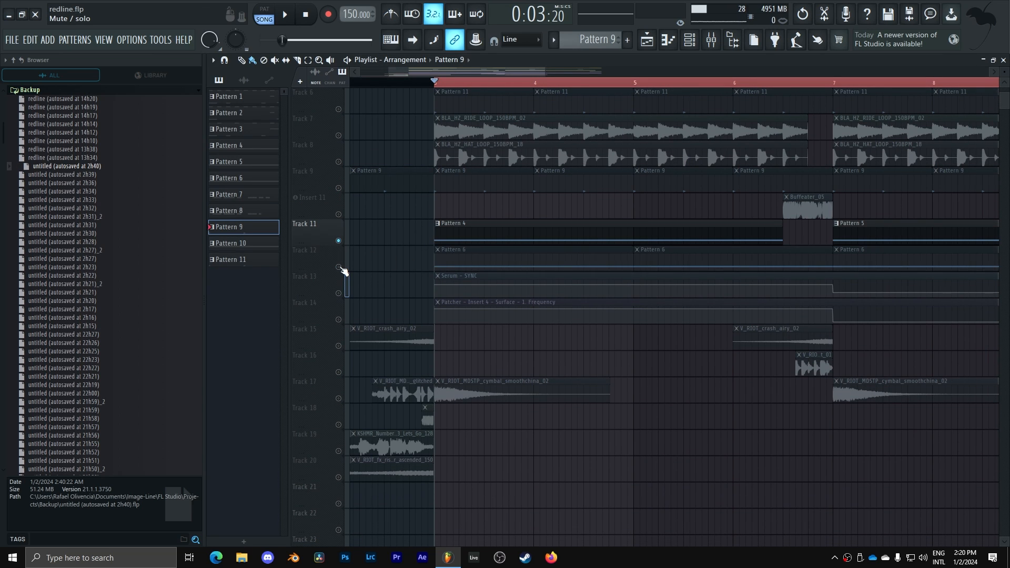
key(space)
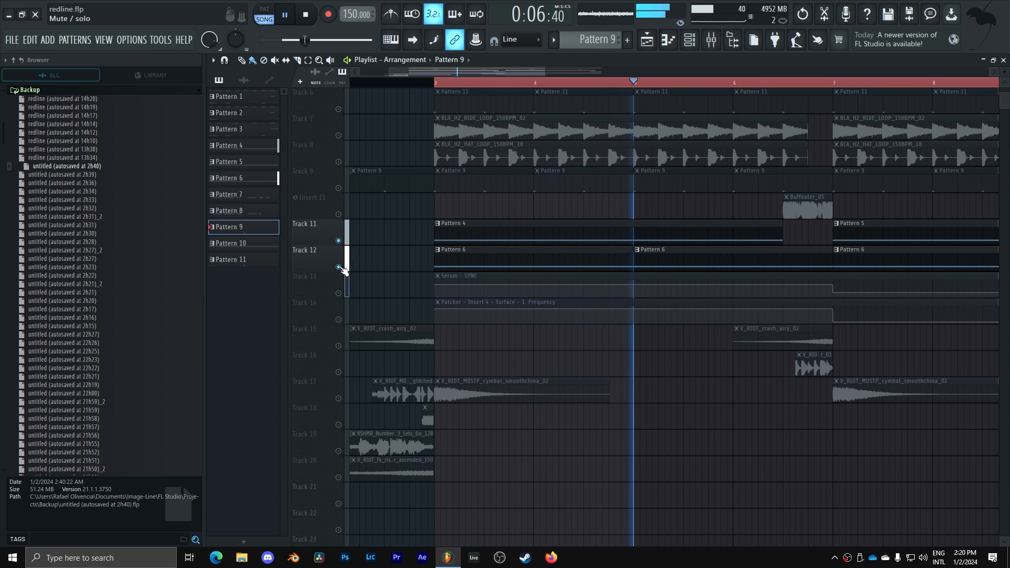
scroll(551, 73, down, 2)
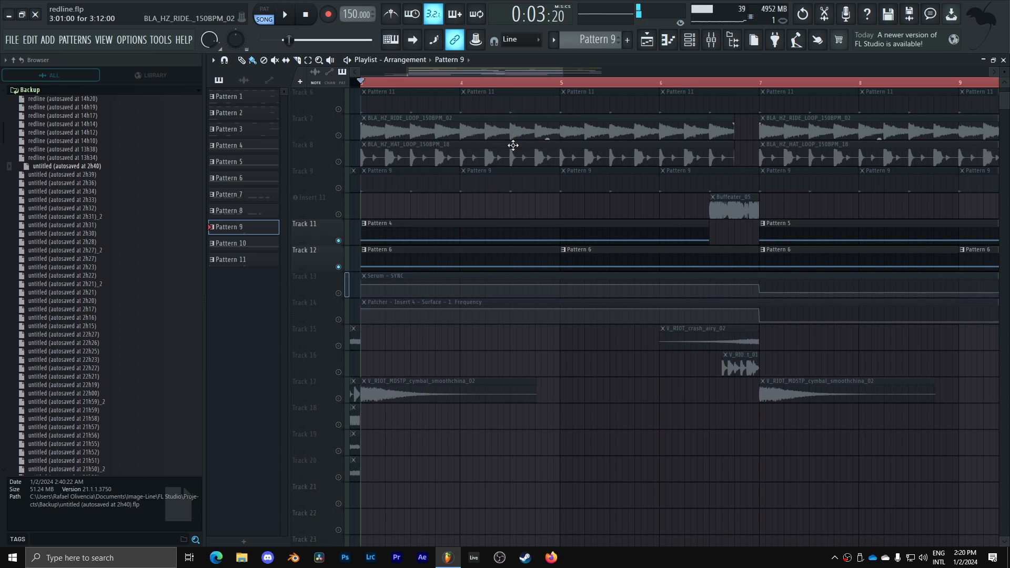
Review the clips on the playlist's lower tracks and toggle the mute state of Track 12.
scroll(490, 74, left, 2)
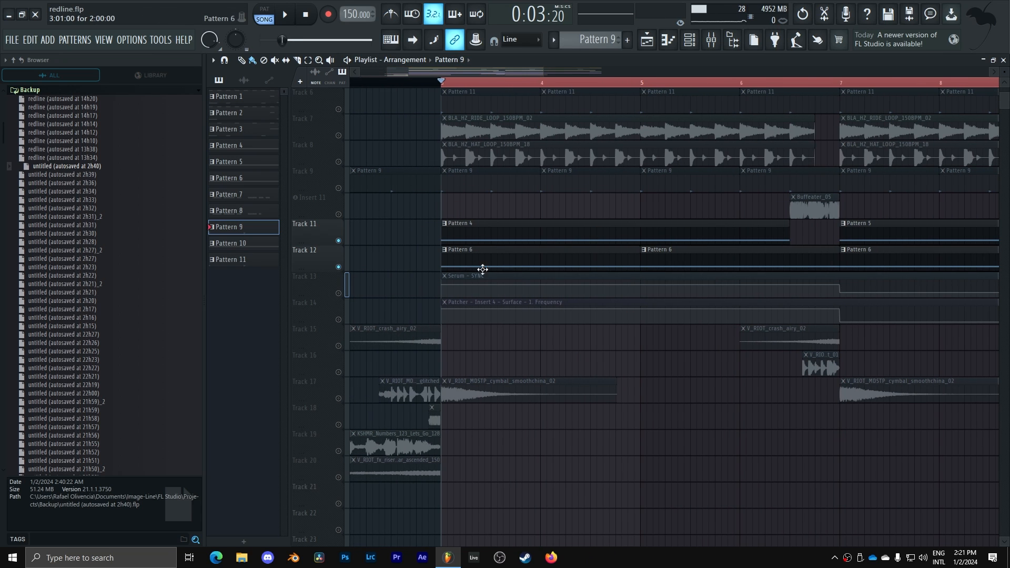
scroll(505, 157, down, 3)
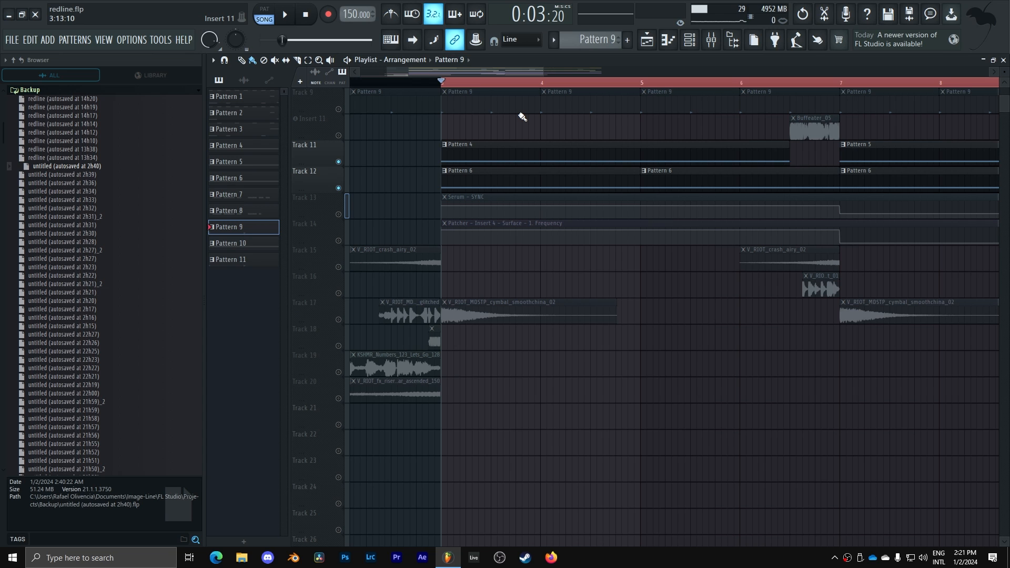
click(339, 189)
scroll(453, 311, up, 2)
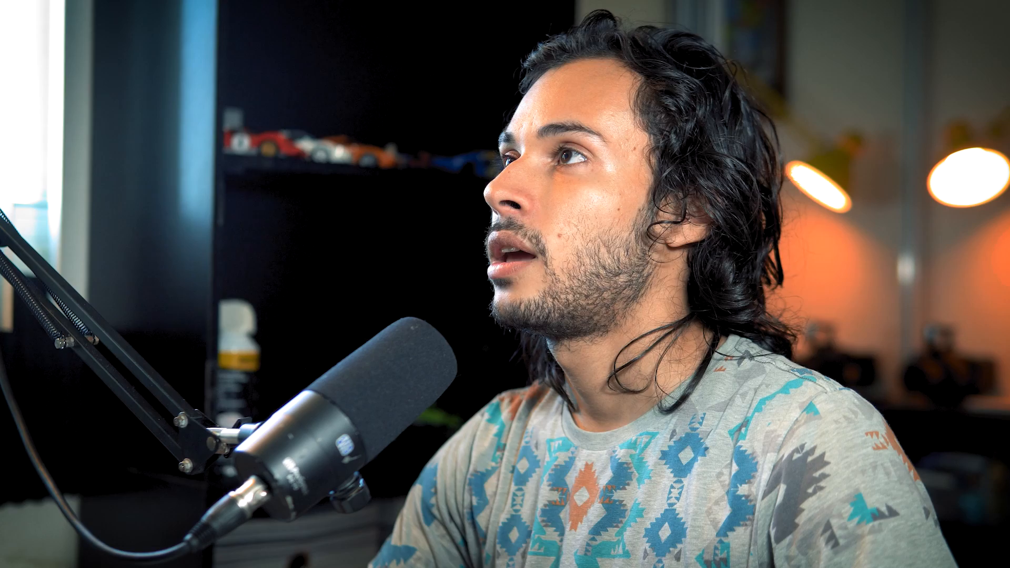